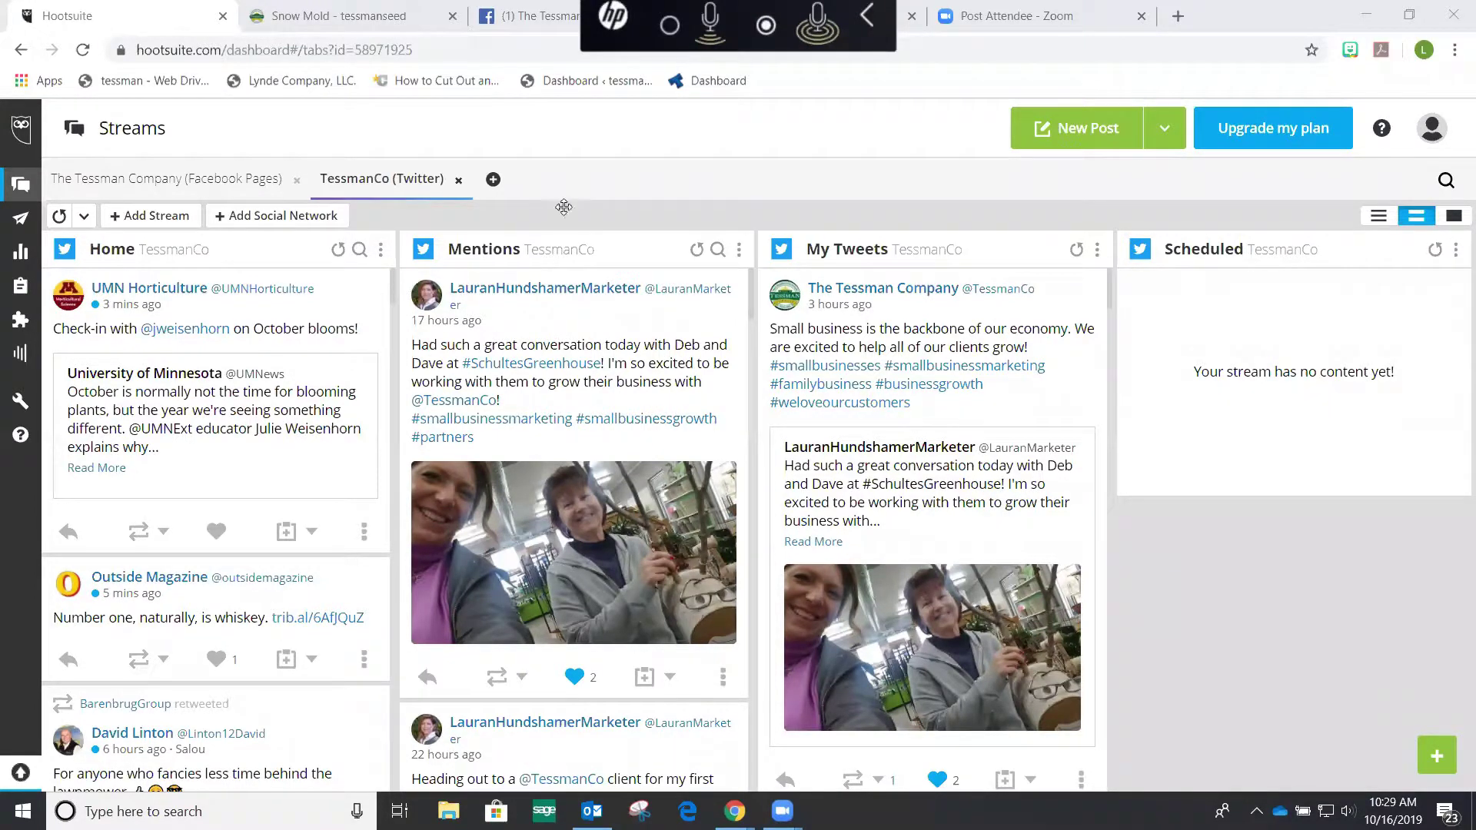
Step: Add a My Posts & Mentions tab tracking only Instagram, with Facebook Page and Twitter unticked
{"action": "left_click", "coordinate": [492, 179]}
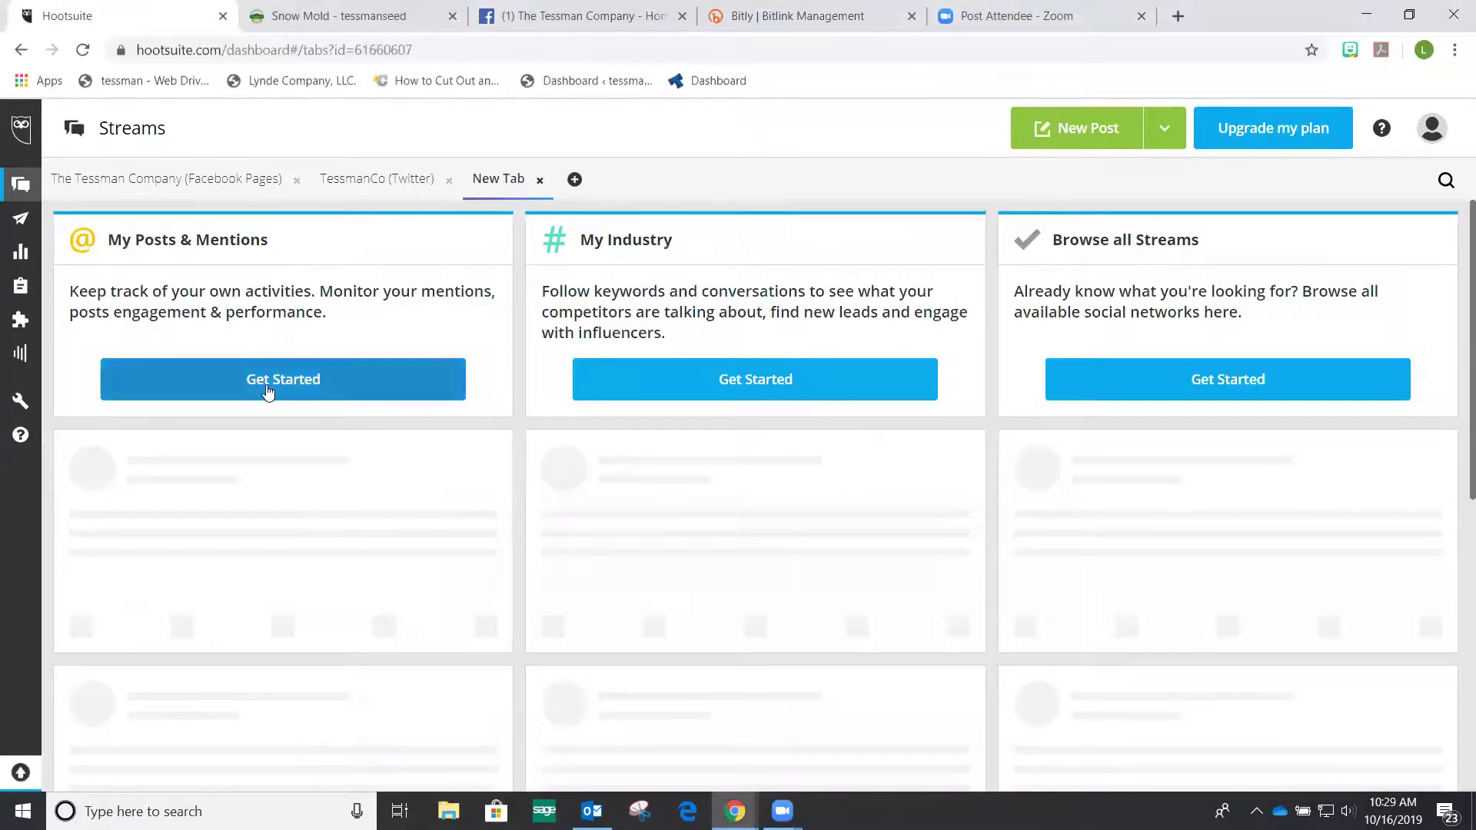
{"action": "left_click", "coordinate": [269, 381]}
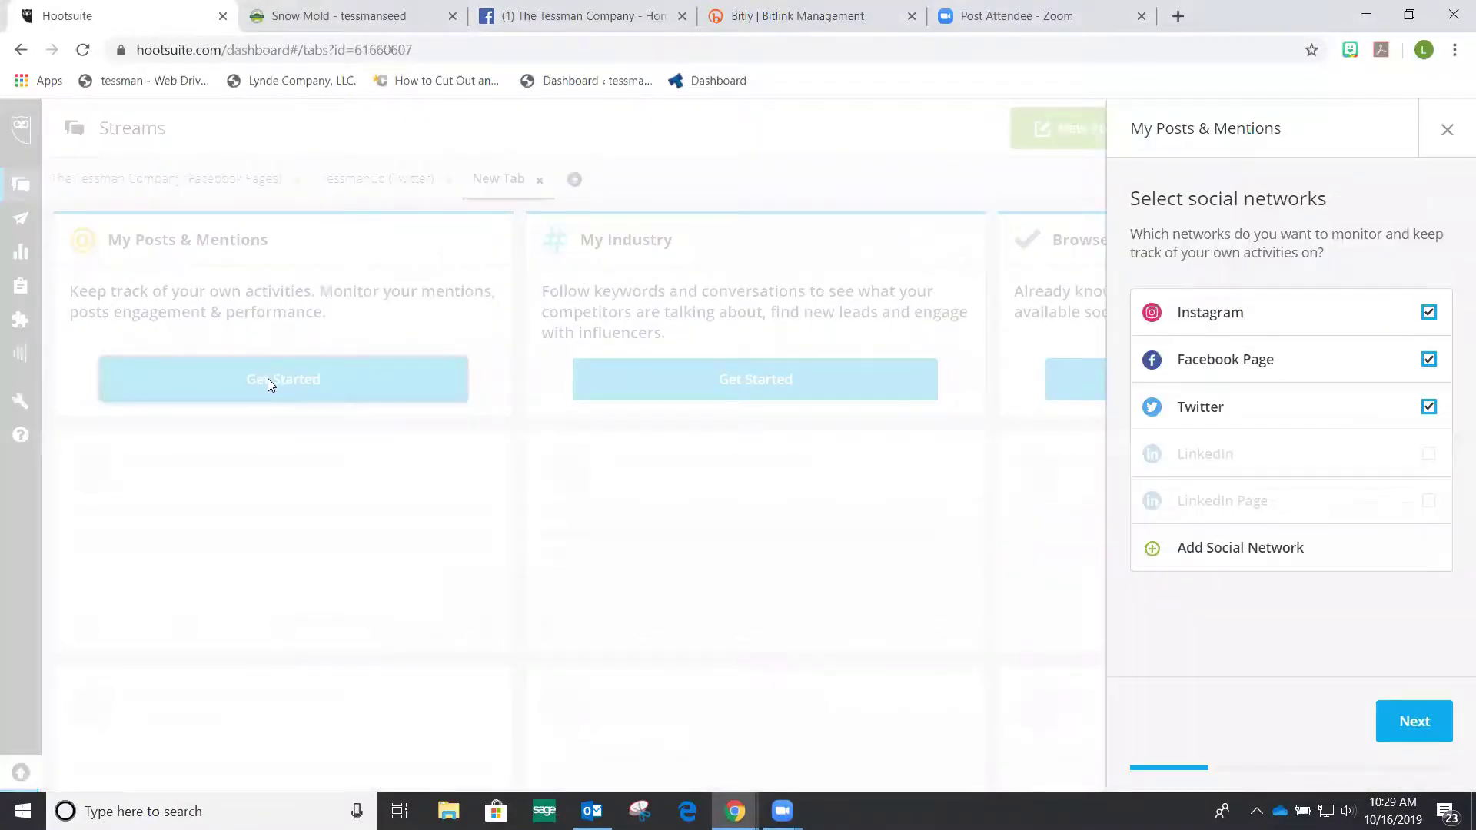
{"action": "left_click", "coordinate": [1428, 359]}
{"action": "left_click", "coordinate": [1428, 406]}
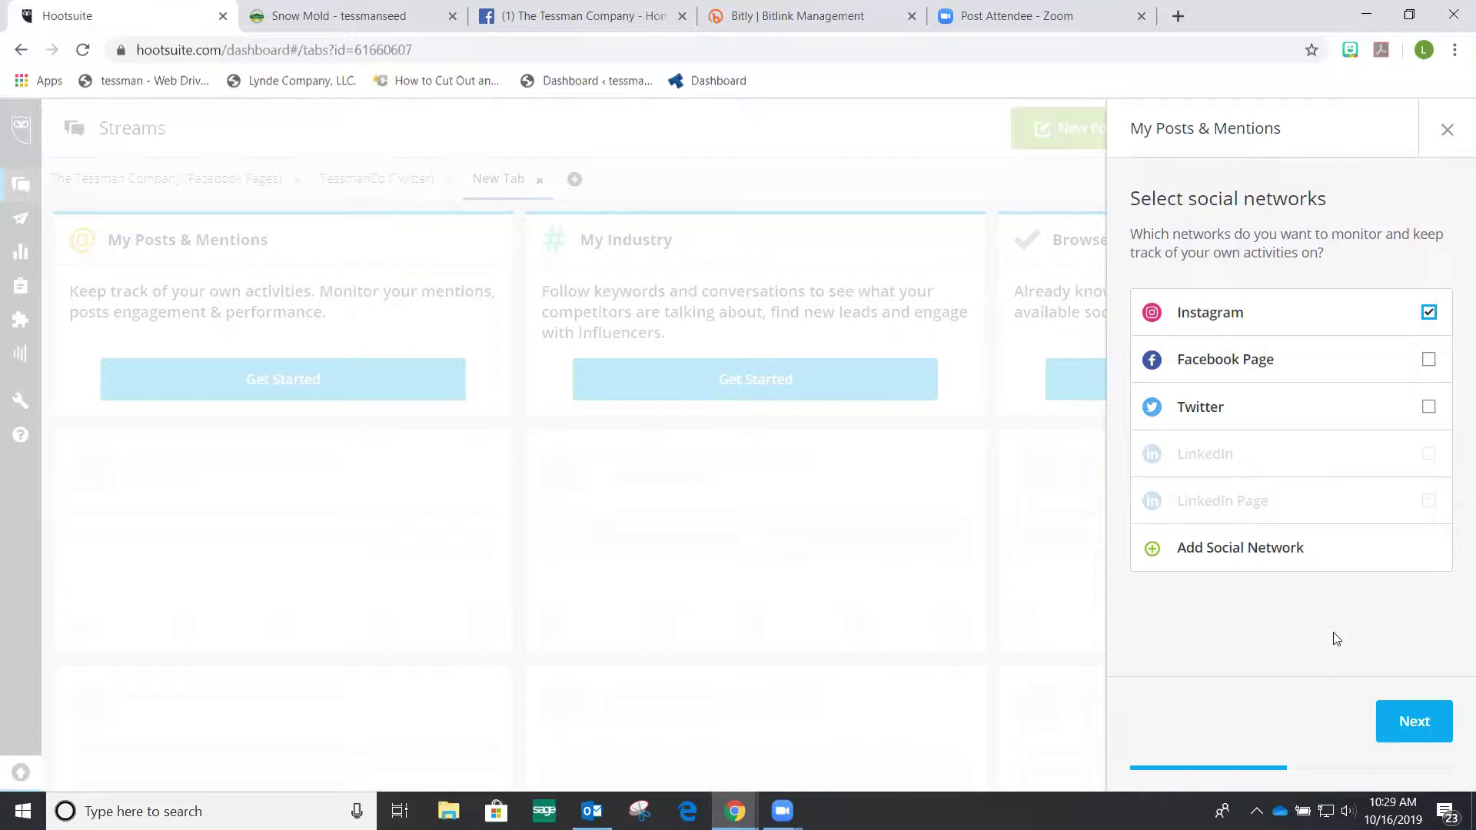
{"action": "left_click", "coordinate": [1413, 726]}
{"action": "left_click", "coordinate": [1409, 721]}
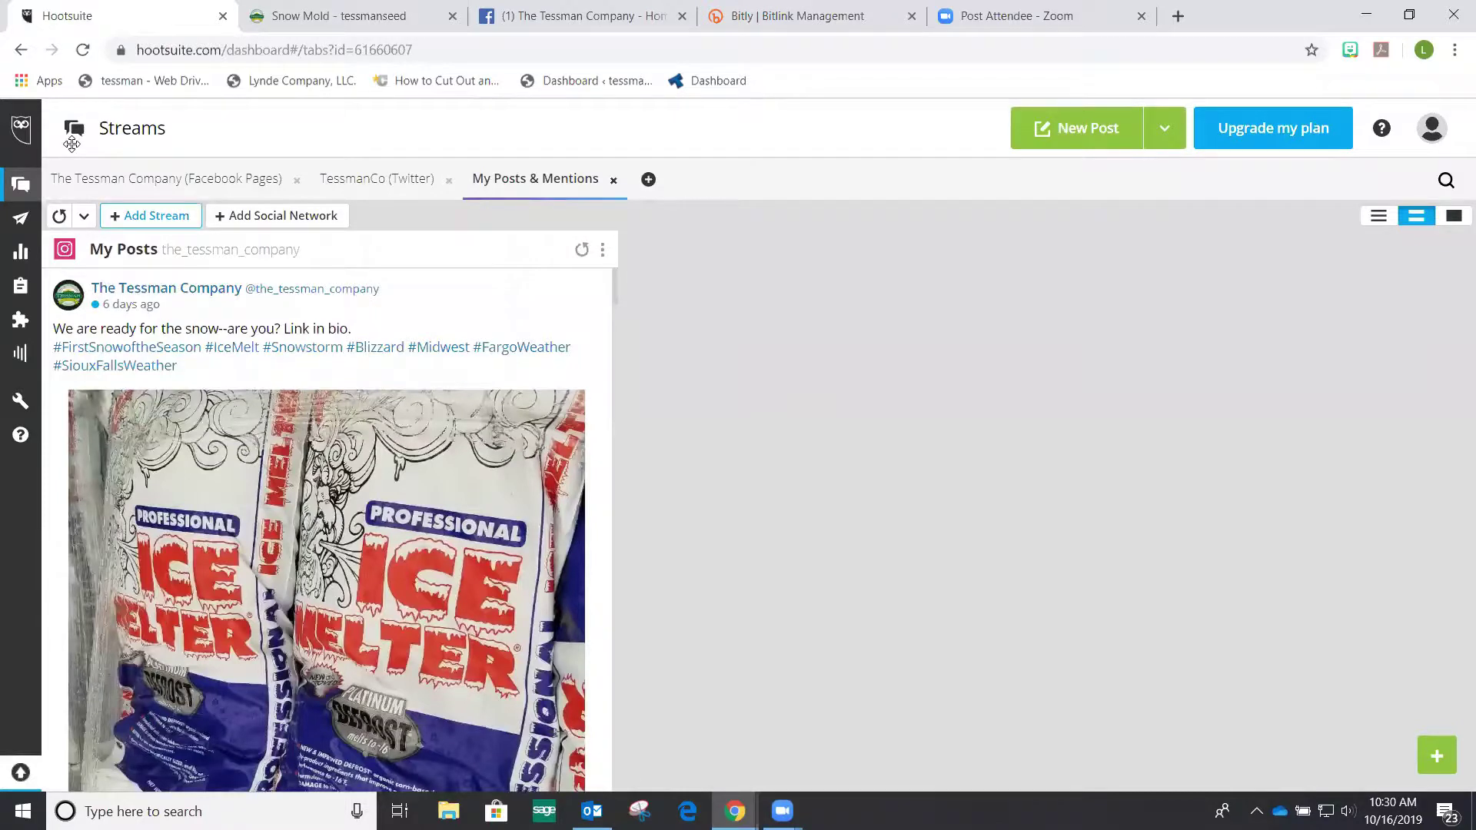
Step: Add the Instagram account's Scheduled stream next to My Posts in the new tab
{"action": "left_click", "coordinate": [158, 216]}
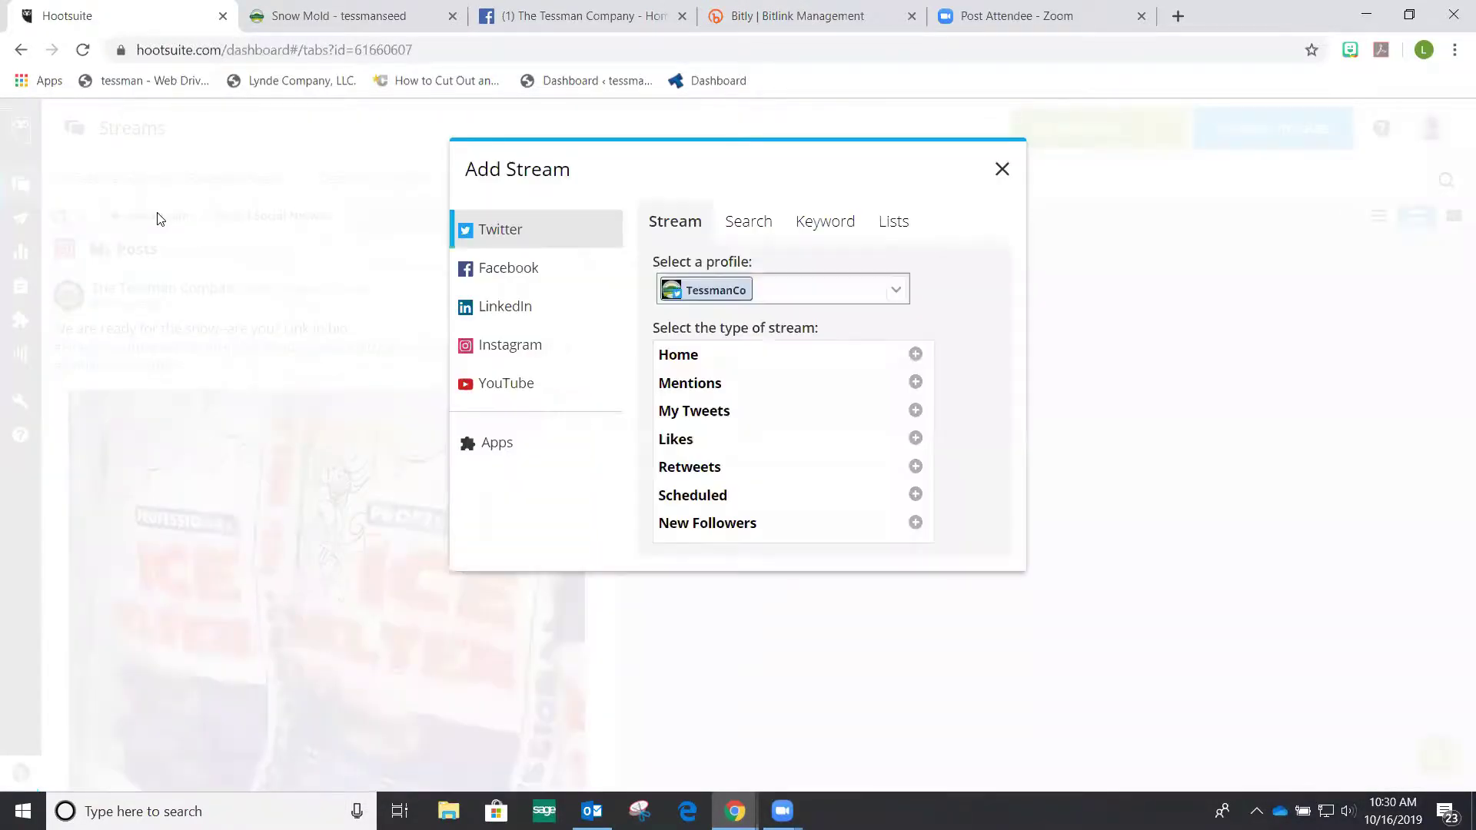
{"action": "left_click", "coordinate": [537, 355]}
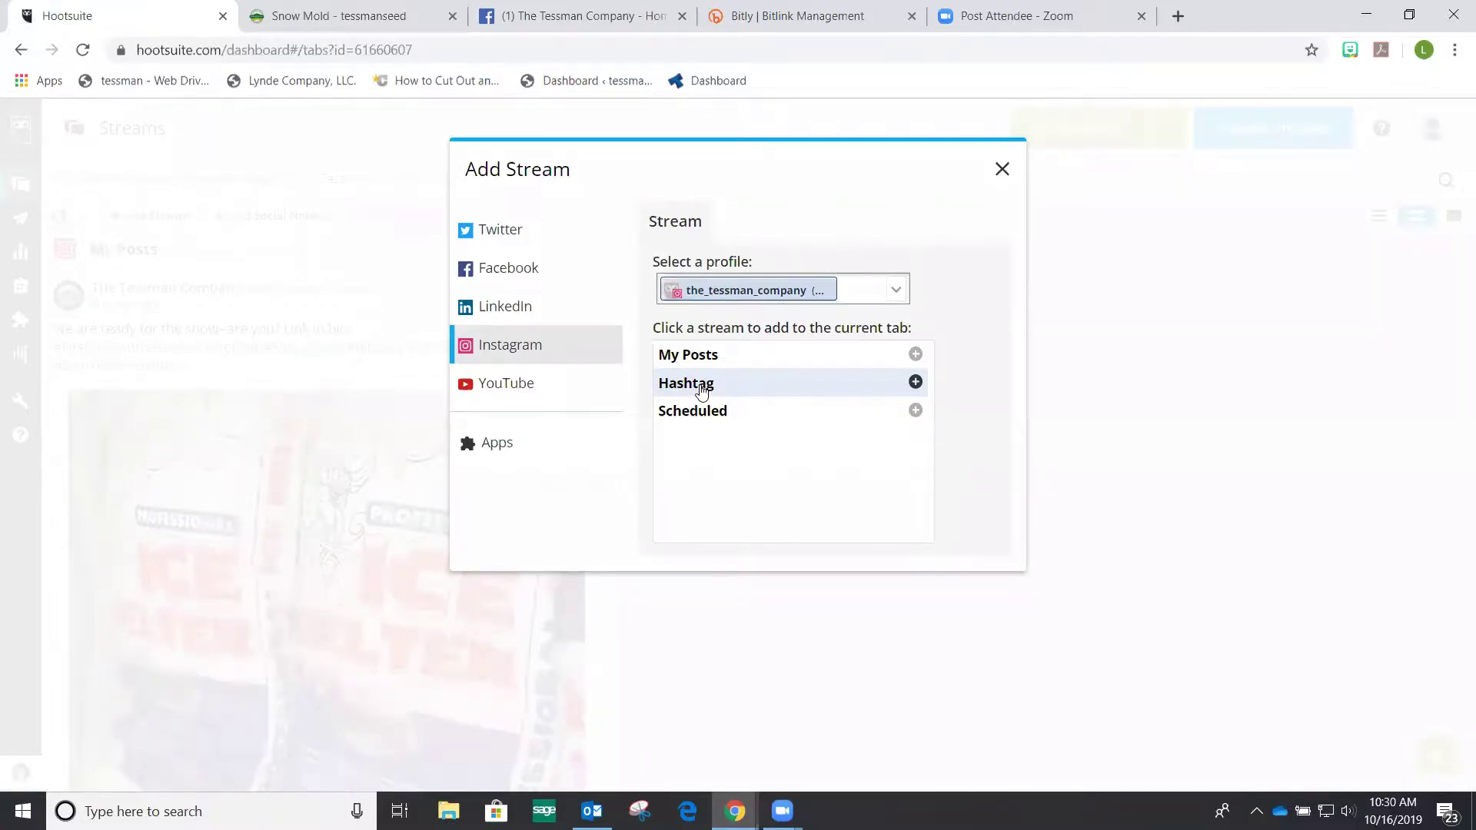
{"action": "left_click", "coordinate": [705, 415]}
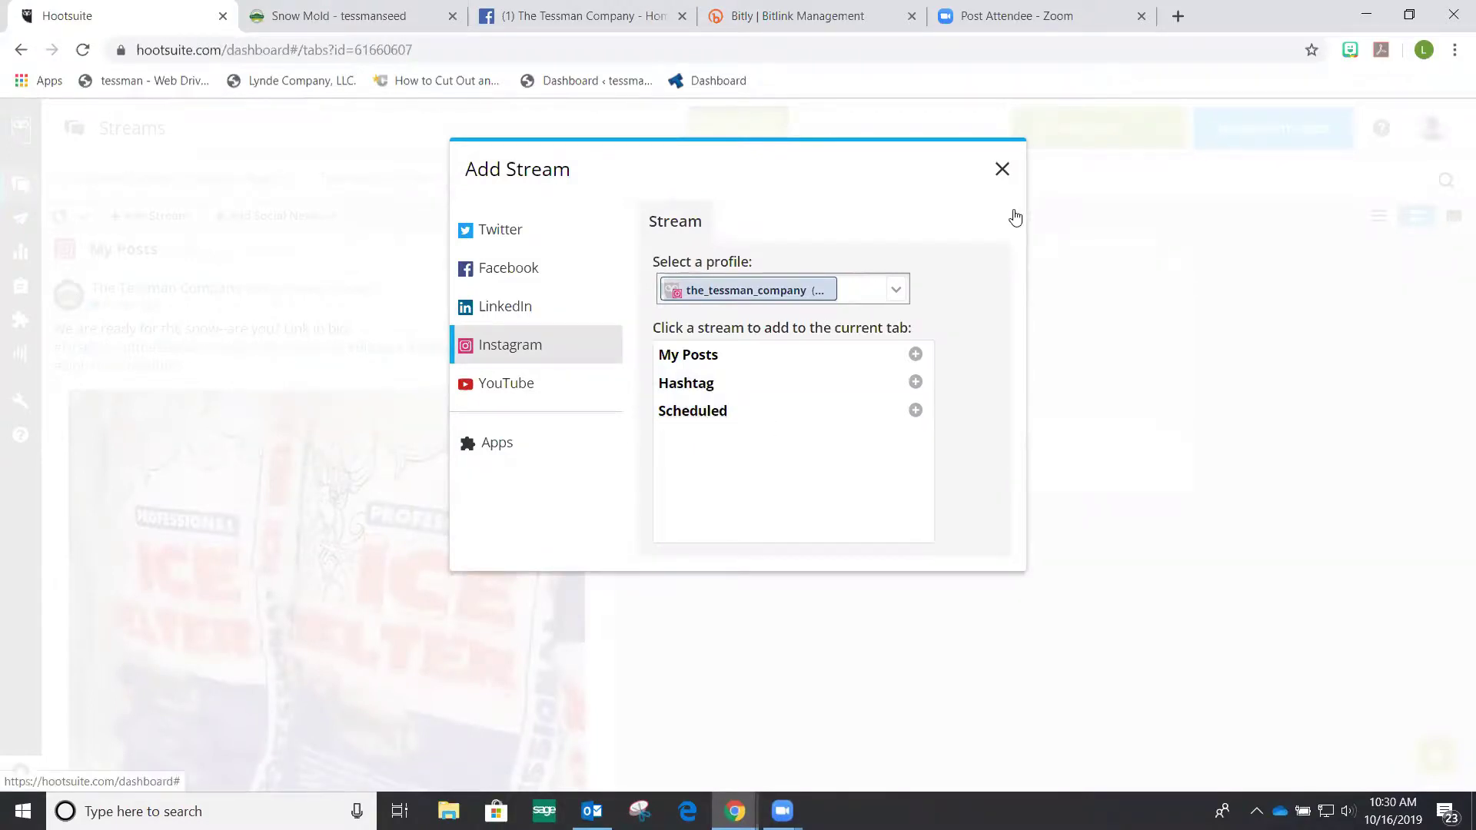
{"action": "left_click", "coordinate": [1003, 171]}
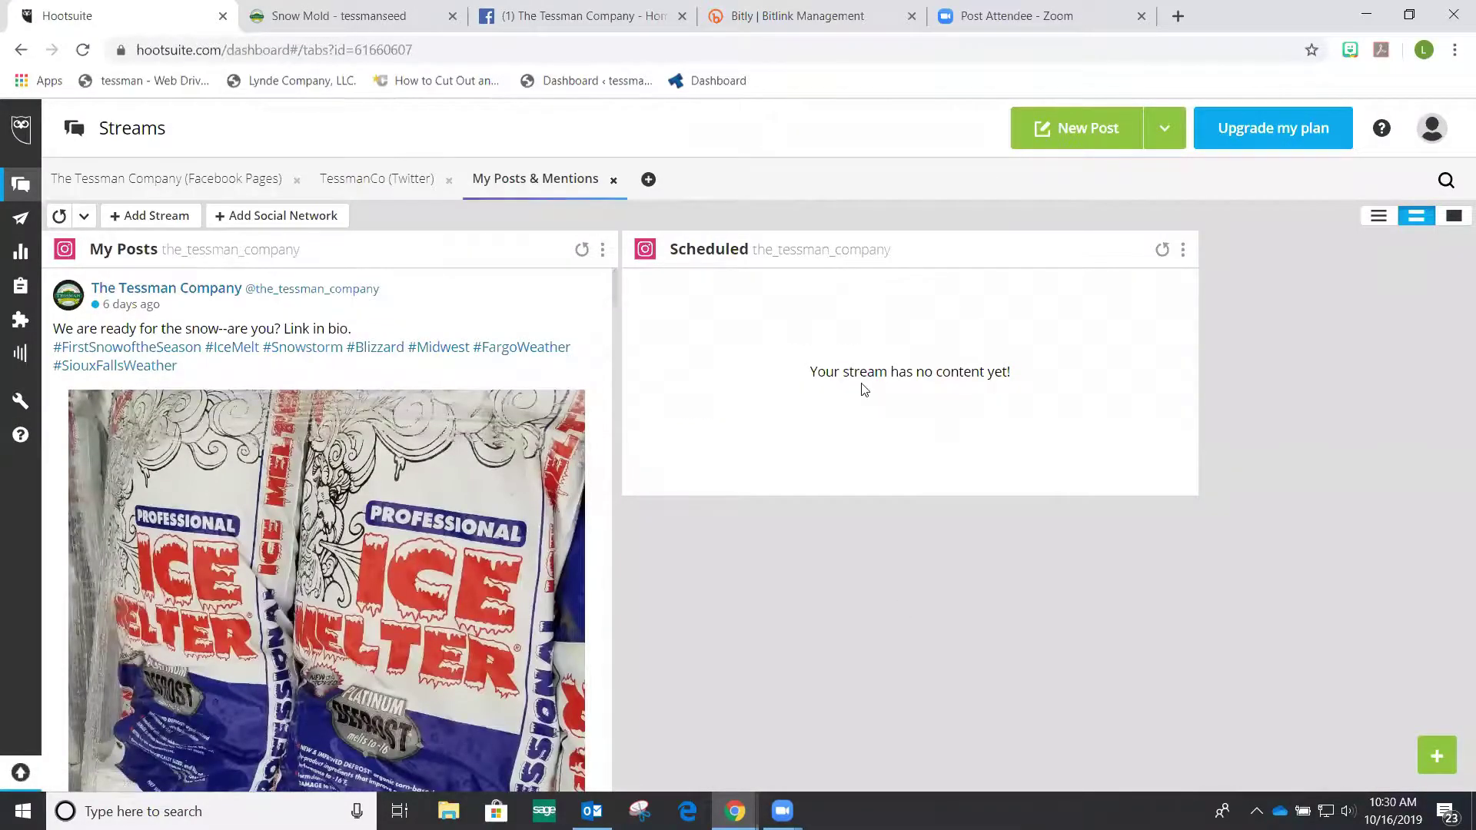
Step: Change the My Posts & Mentions tab title to 'Instagram'
{"action": "left_click", "coordinate": [575, 179]}
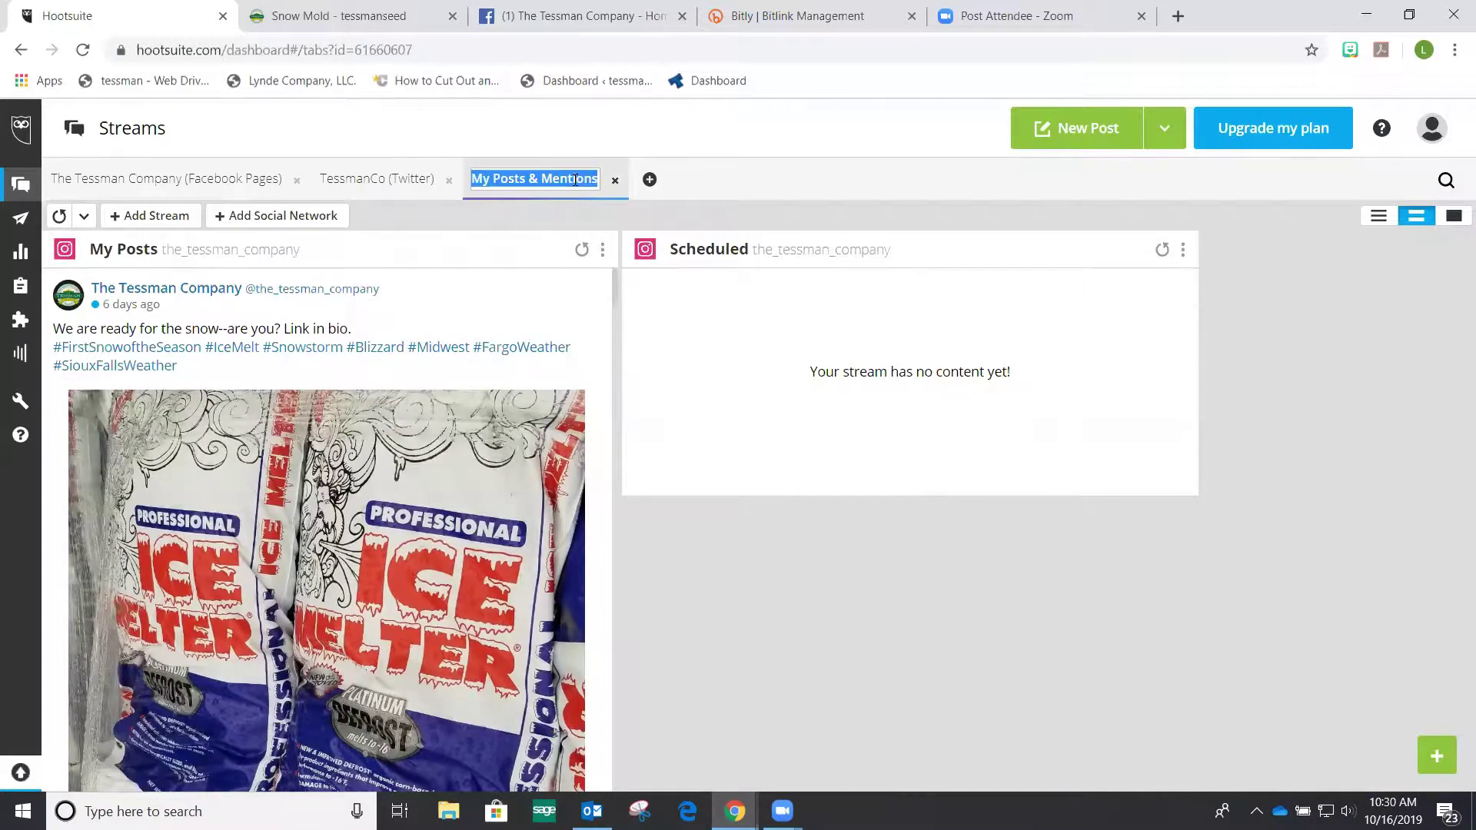
{"action": "type", "text": "Instagram"}
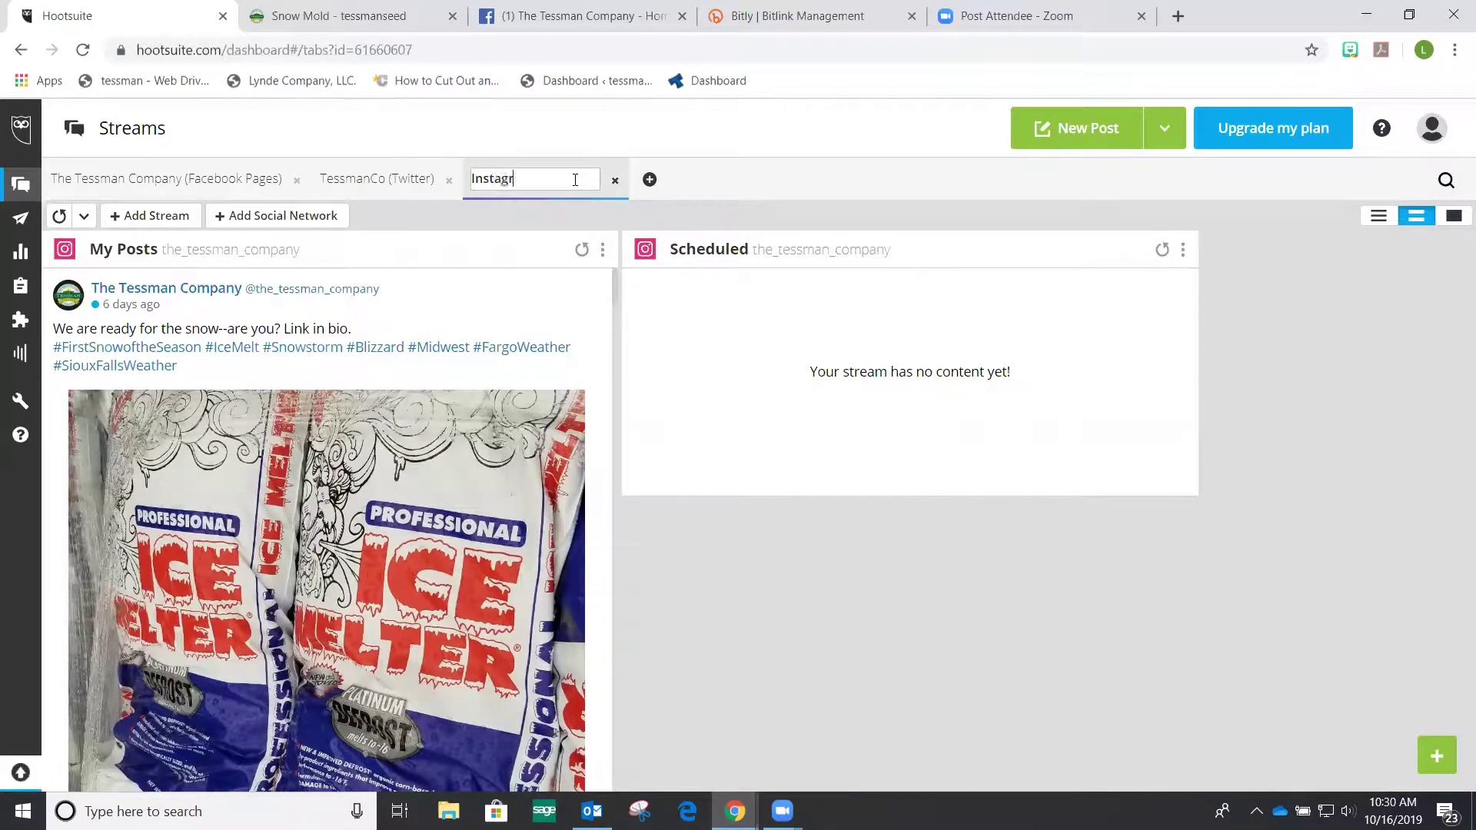
{"action": "left_click", "coordinate": [706, 189]}
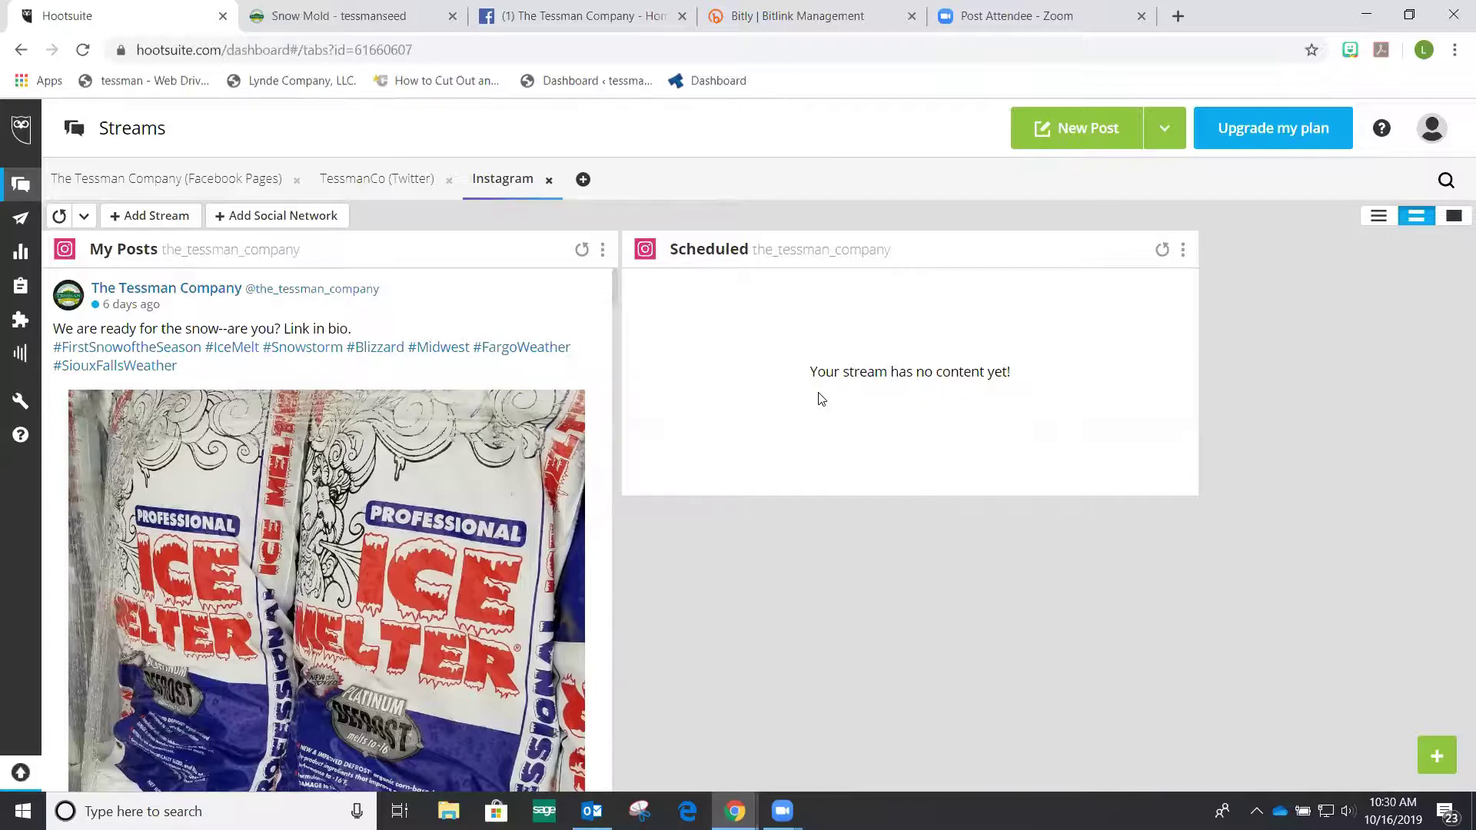
Step: Start a new post addressed to TessmanCo and The Tessman Company
{"action": "left_click", "coordinate": [1088, 129]}
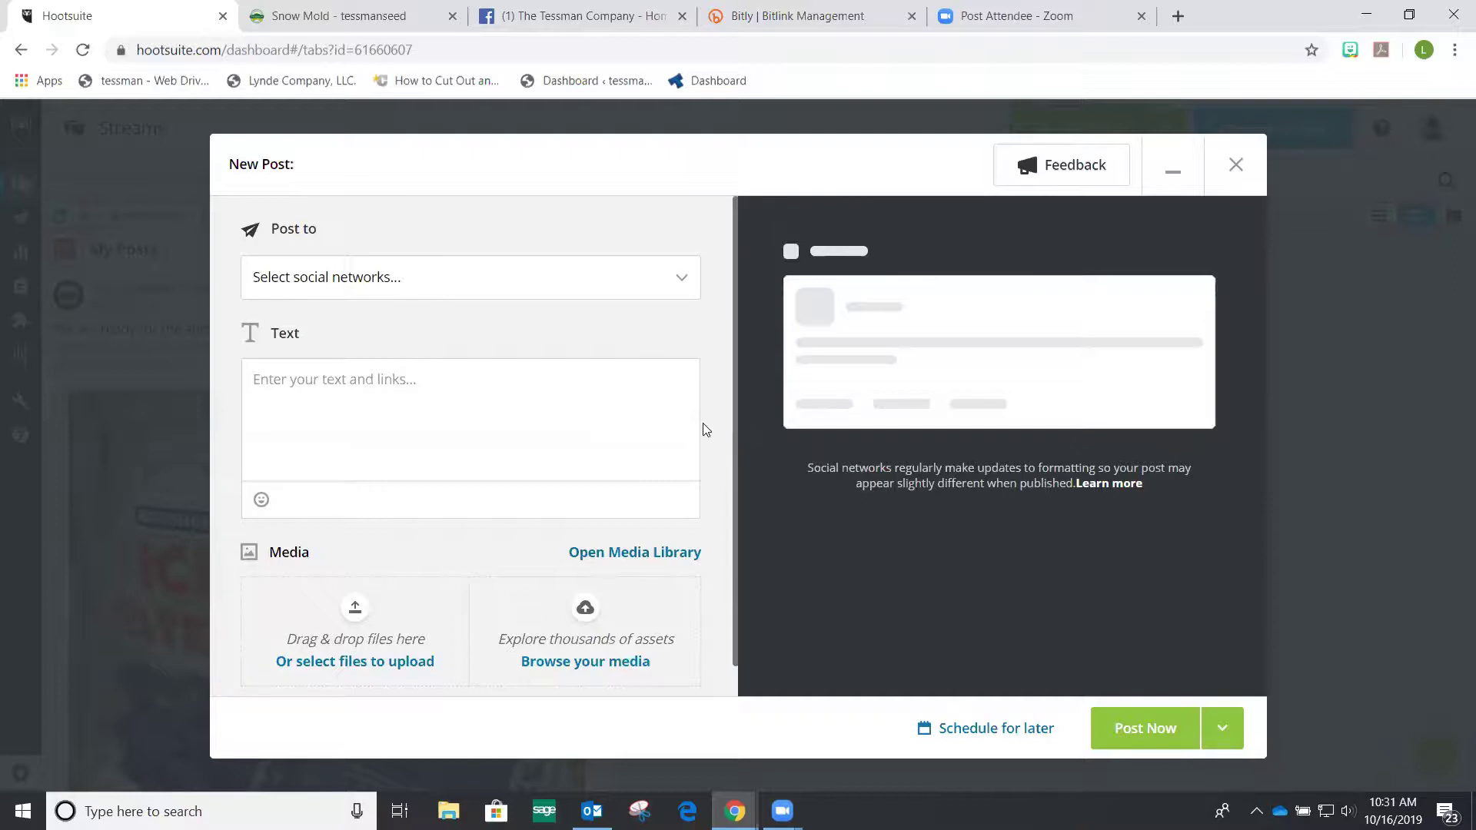
{"action": "left_click", "coordinate": [667, 278]}
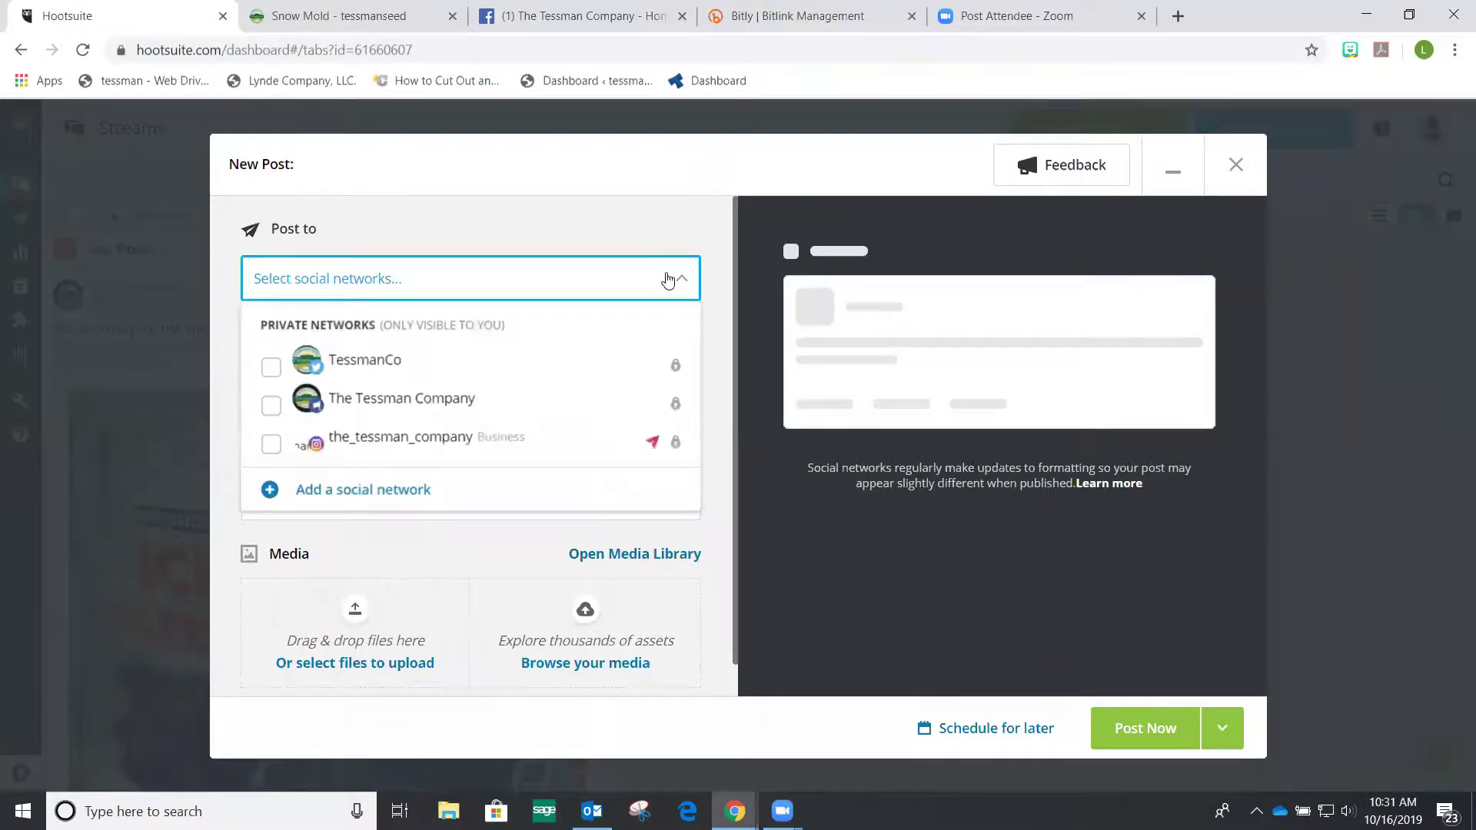
{"action": "left_click", "coordinate": [511, 368]}
{"action": "left_click", "coordinate": [504, 398]}
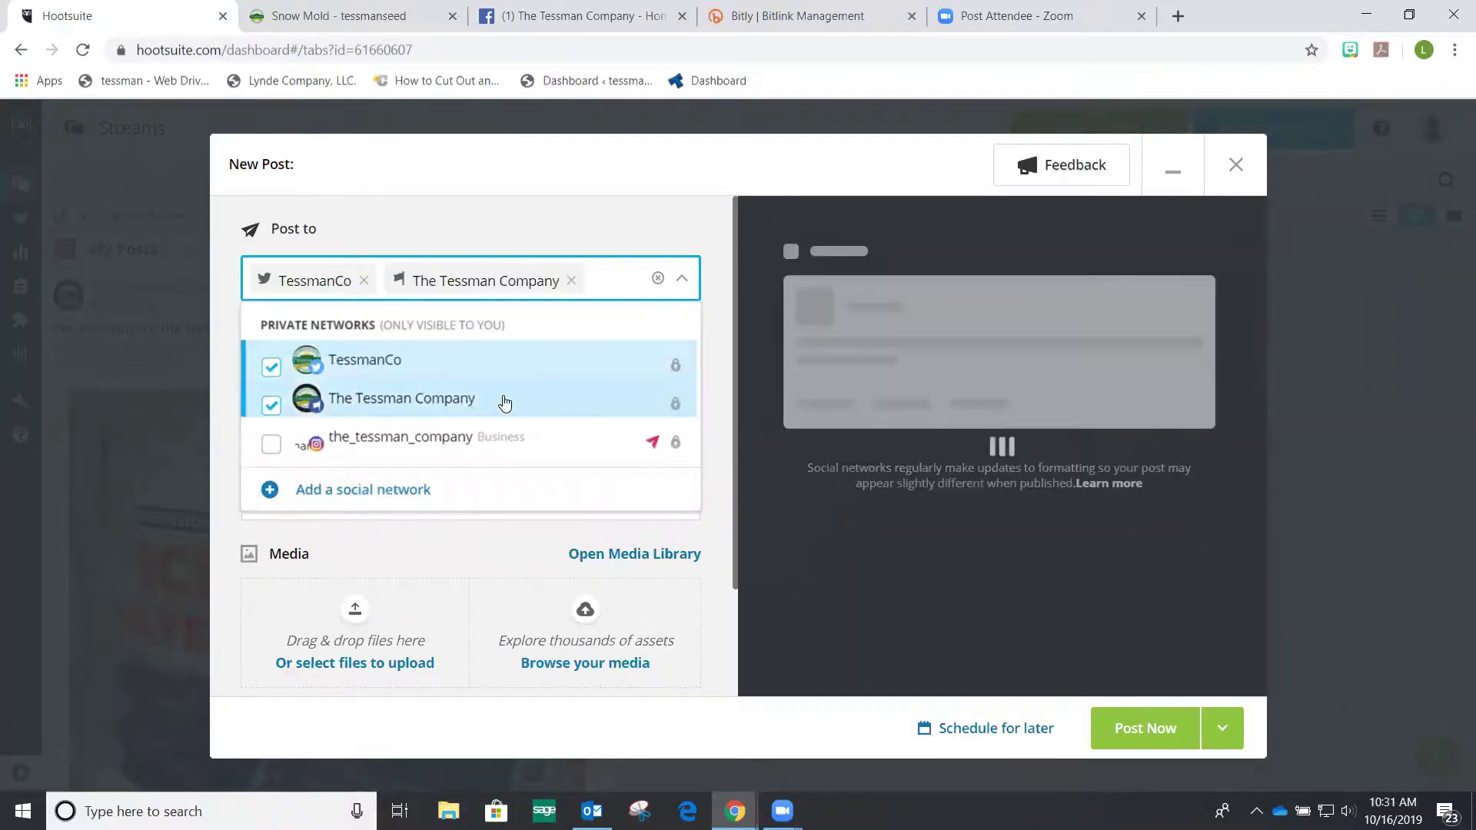
{"action": "left_click", "coordinate": [472, 553]}
Step: Write 'Have a great day from Tessman!' and add a monkey emoji after it
{"action": "left_click", "coordinate": [432, 373]}
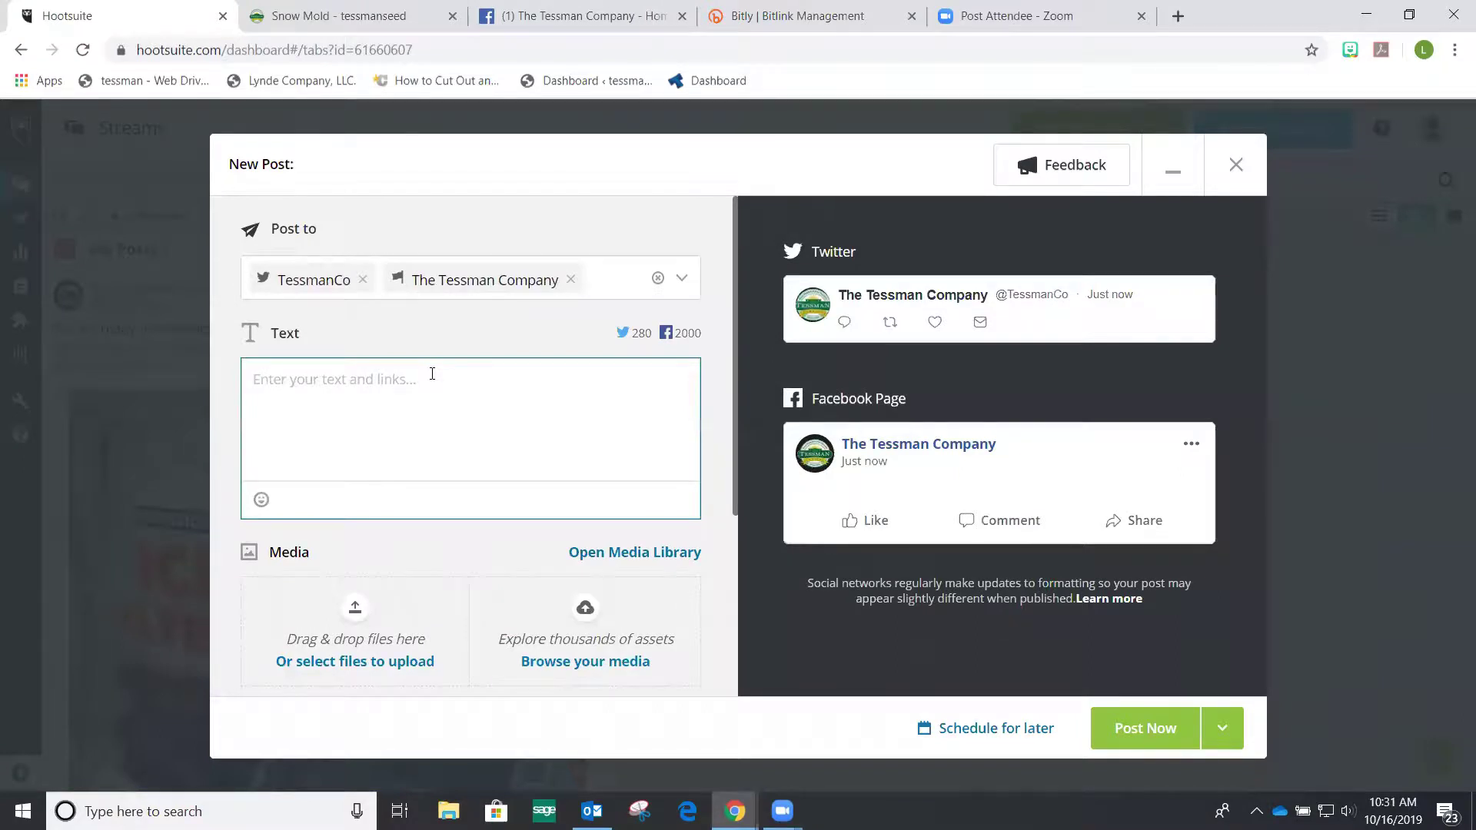
{"action": "type", "text": "Have a great day"}
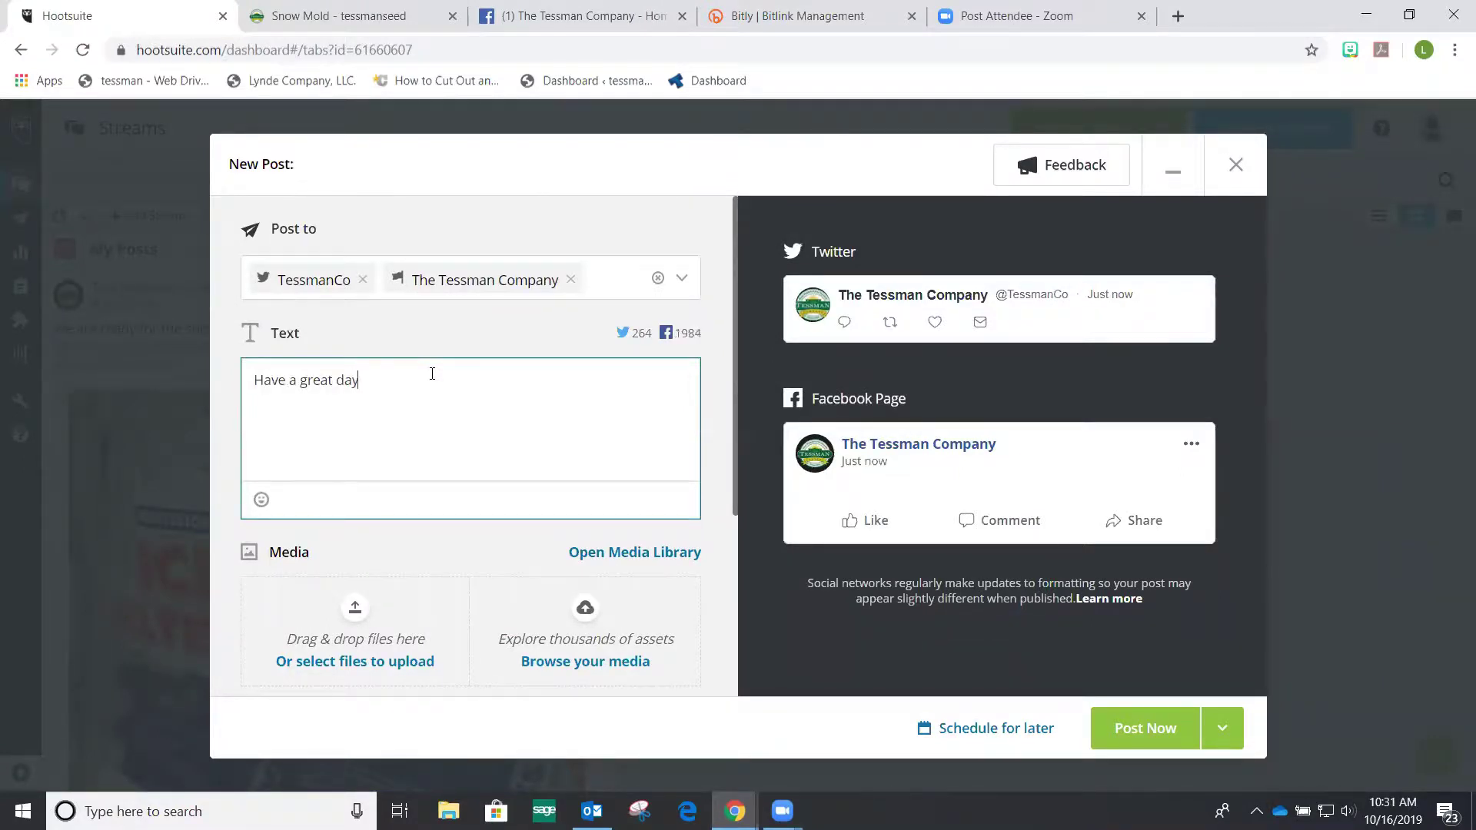
{"action": "type", "text": " from Tessman!"}
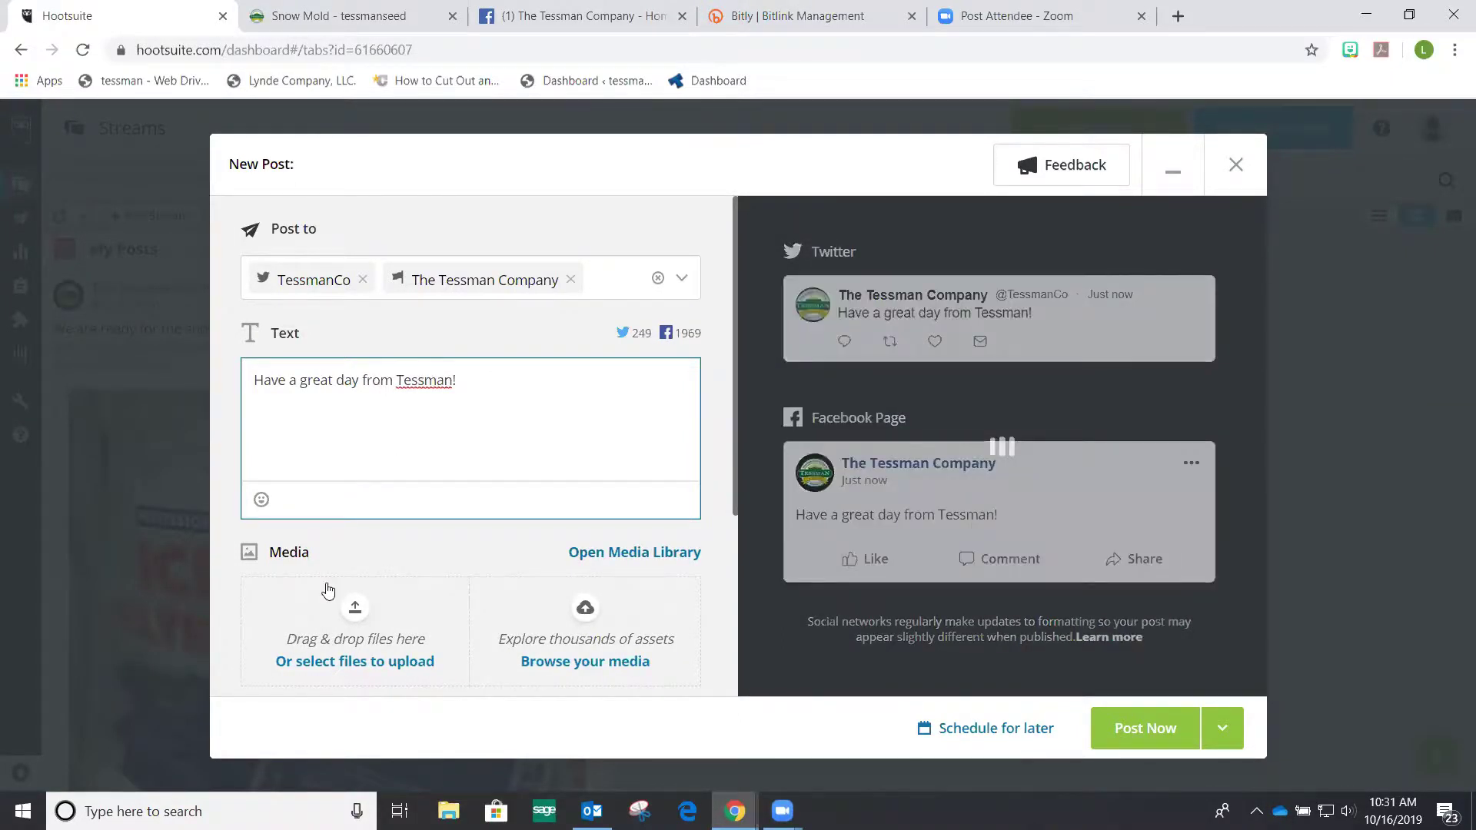
{"action": "left_click", "coordinate": [261, 500]}
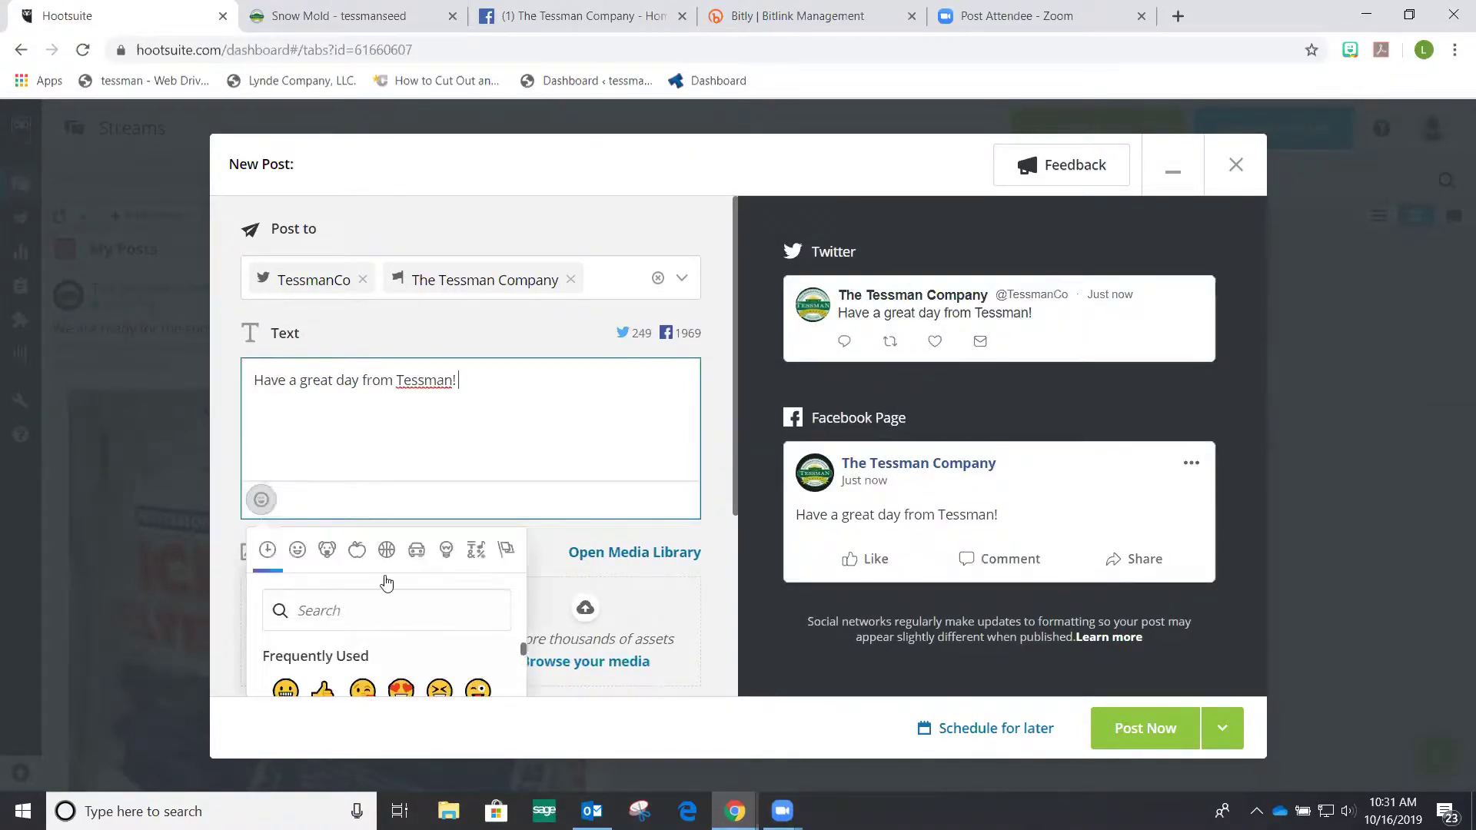
{"action": "left_click", "coordinate": [327, 549]}
{"action": "scroll", "coordinate": [307, 582], "scroll_direction": "down", "scroll_amount": 3}
{"action": "left_click", "coordinate": [285, 499]}
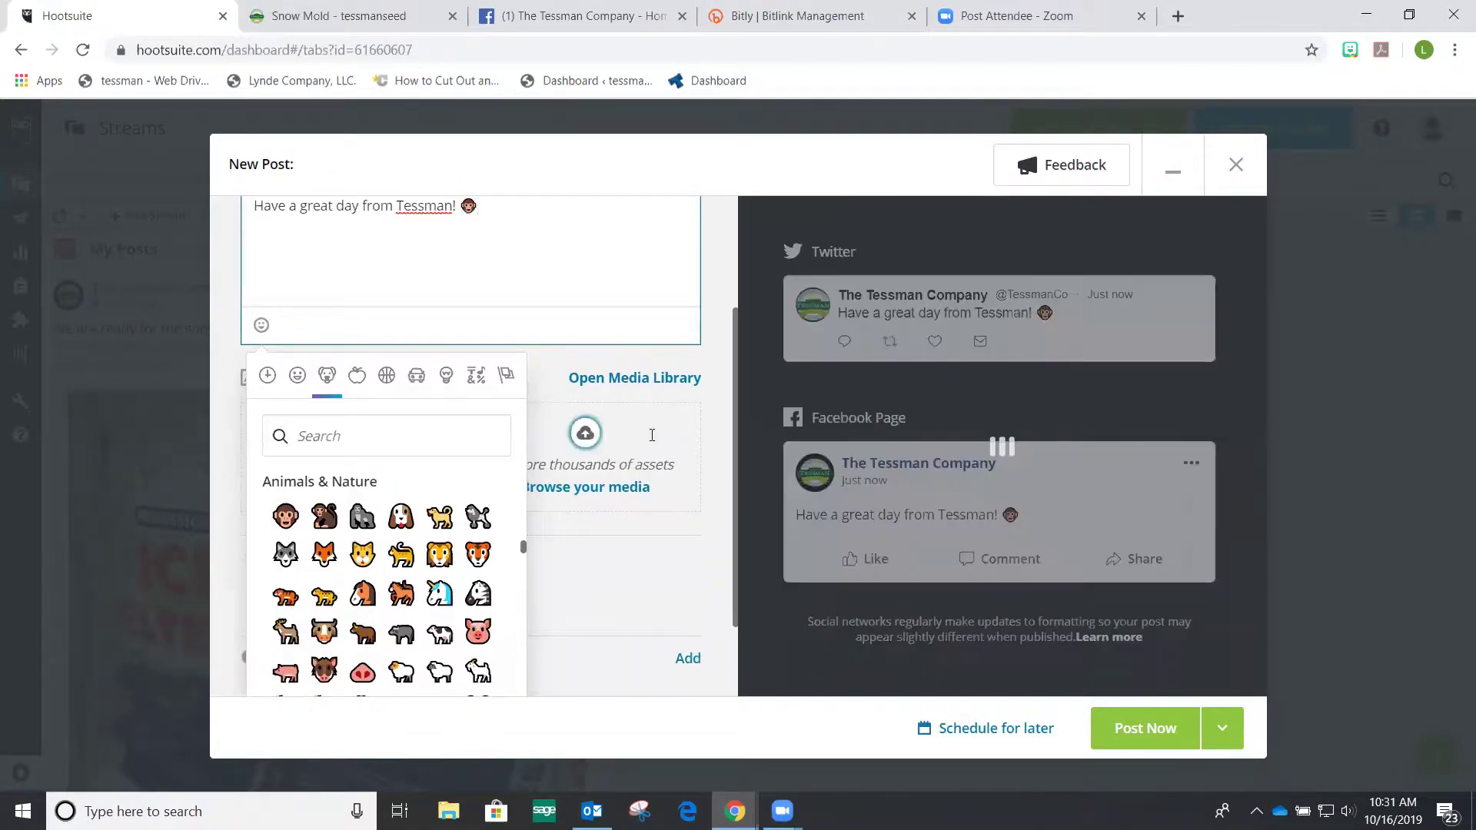
{"action": "left_click", "coordinate": [604, 423]}
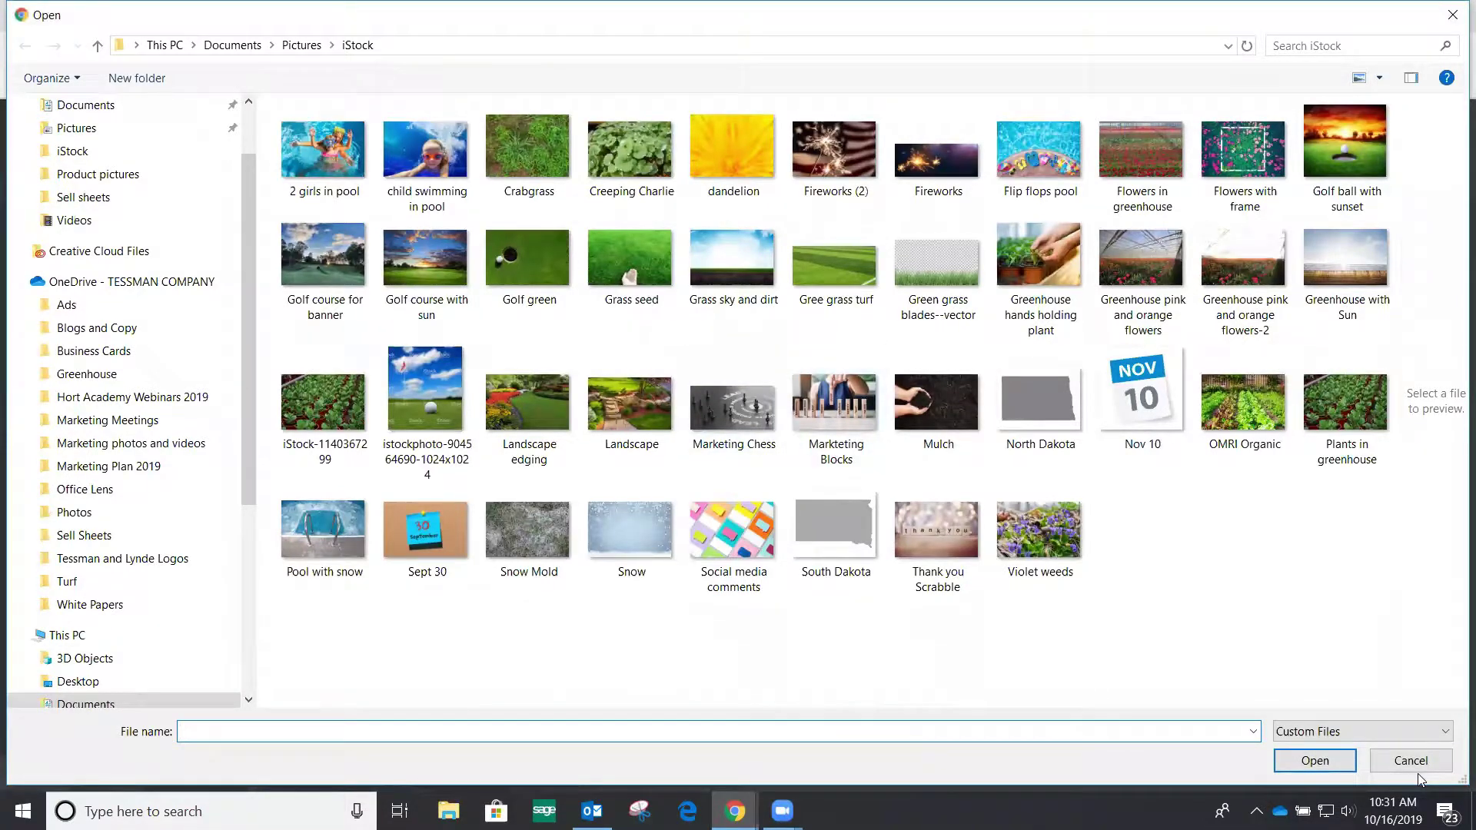
Step: Attach 'Thank you Scrabble.jpg' from the iStock folder to the post
{"action": "double_click", "coordinate": [933, 518]}
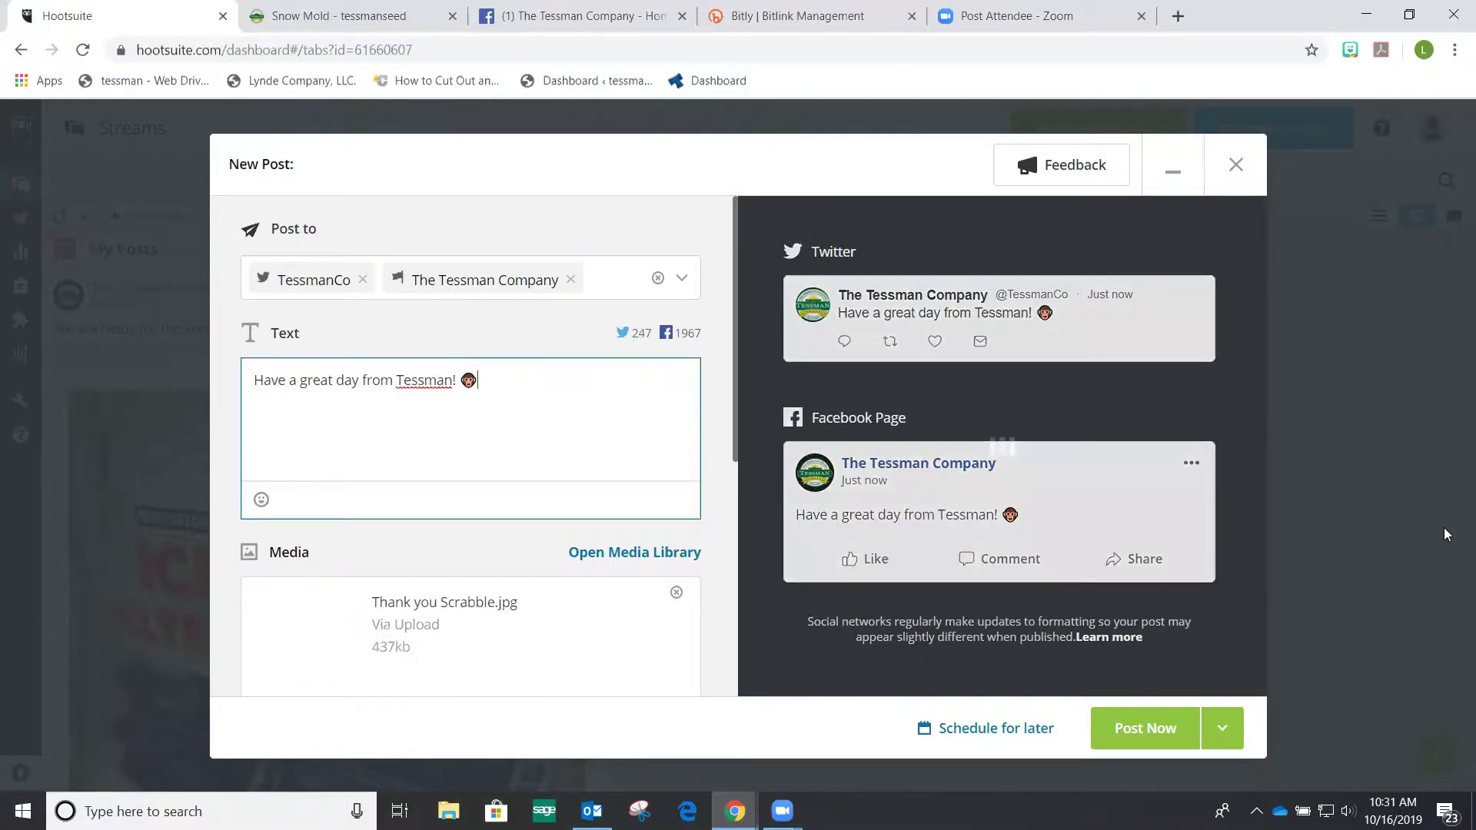
Step: Search the free image library for 'flower' and attach the pink daisy photo (3140492.jpg)
{"action": "left_click", "coordinate": [614, 555]}
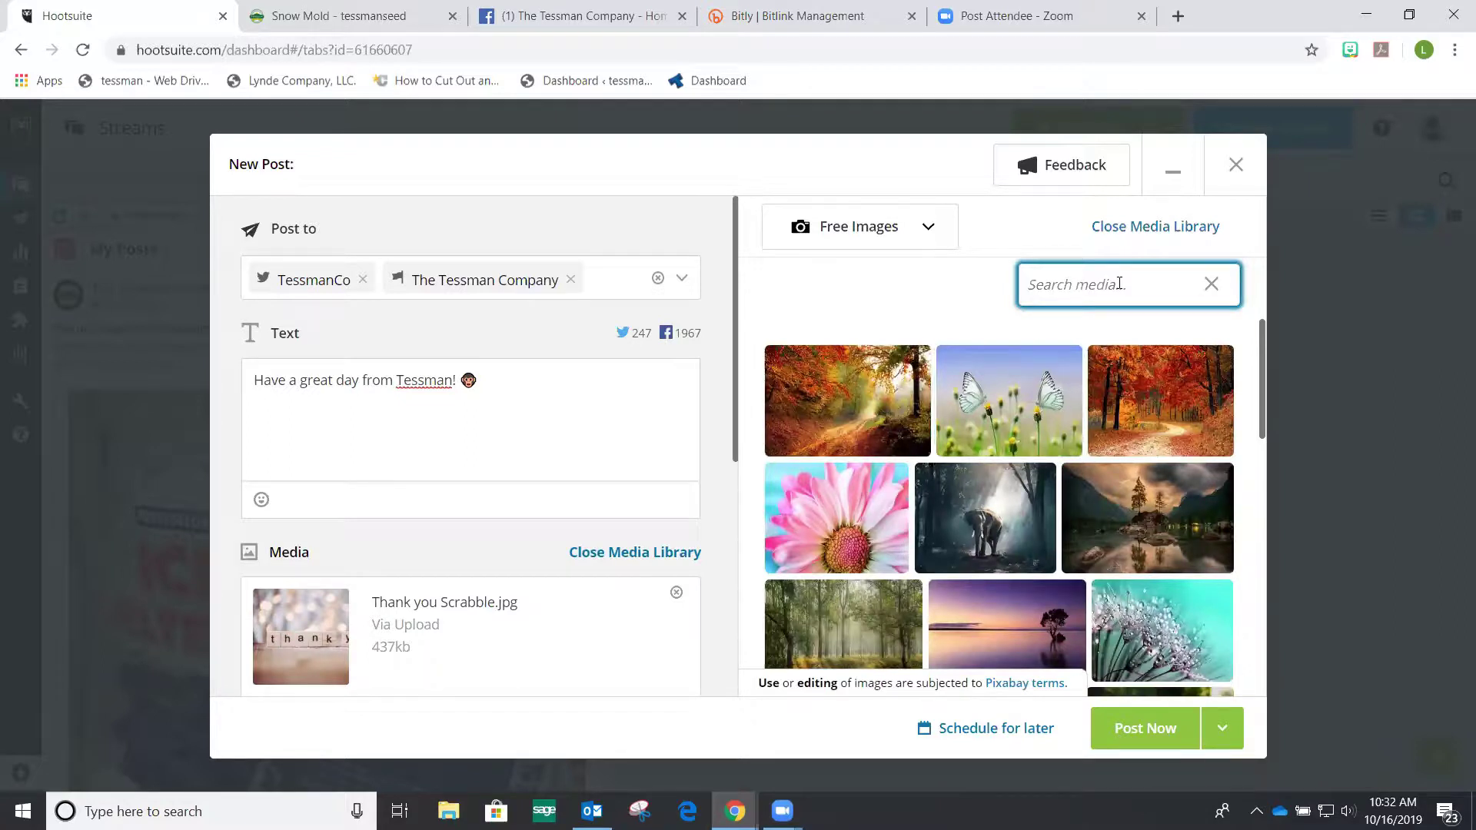
{"action": "type", "text": "flower"}
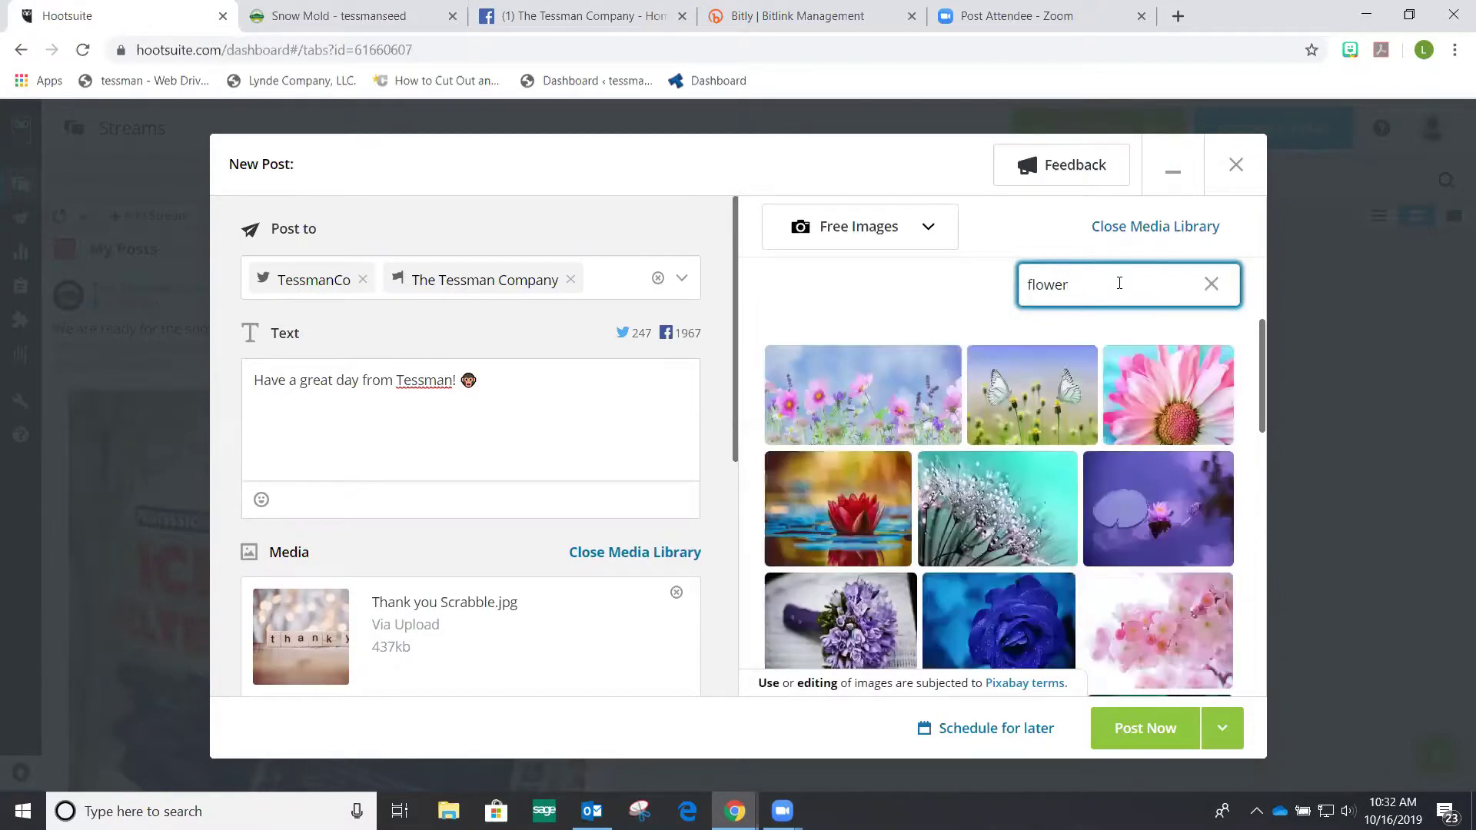
{"action": "left_click", "coordinate": [1189, 396]}
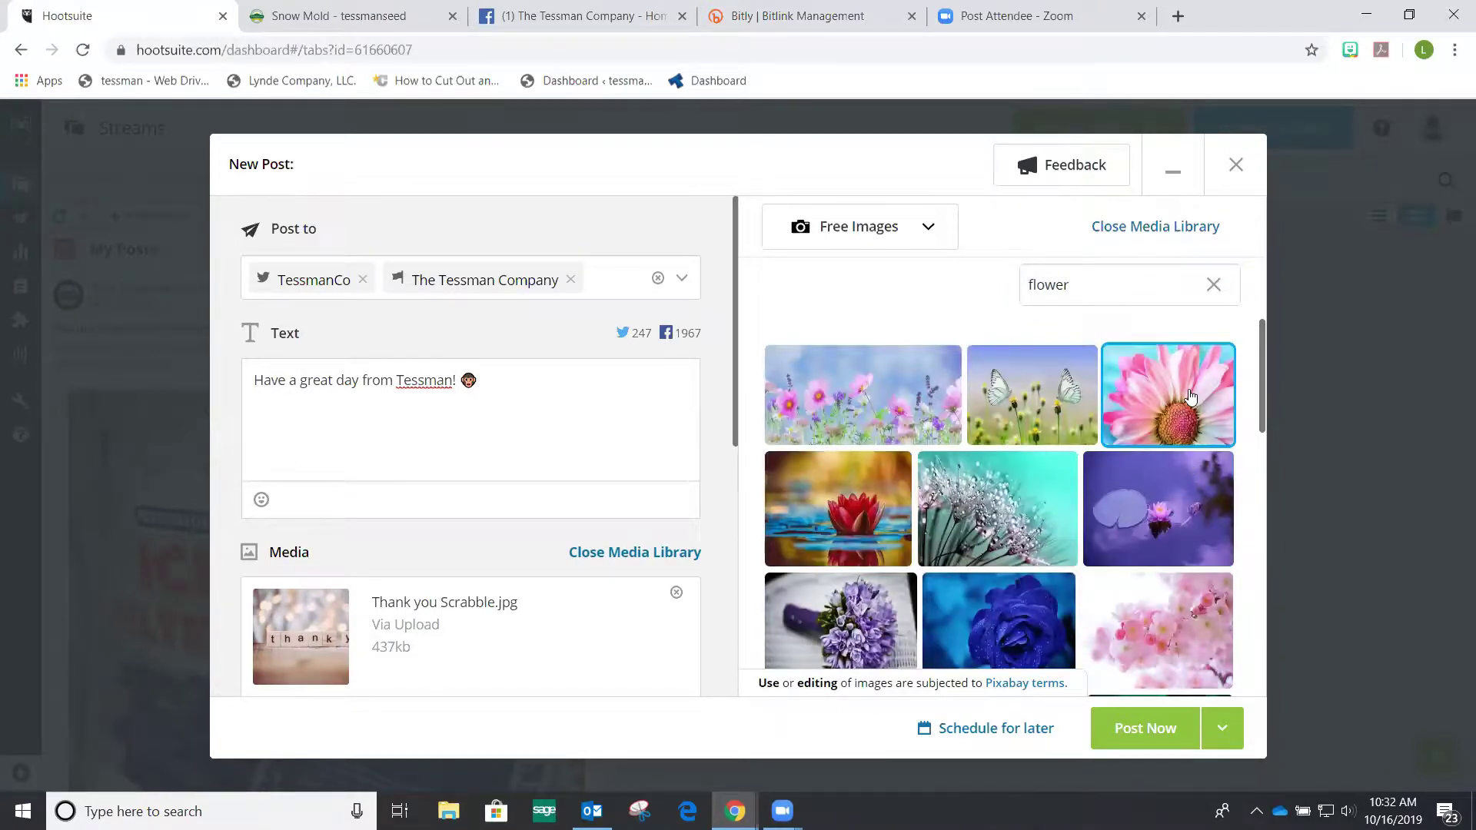
{"action": "scroll", "coordinate": [1076, 431], "scroll_direction": "down", "scroll_amount": 3}
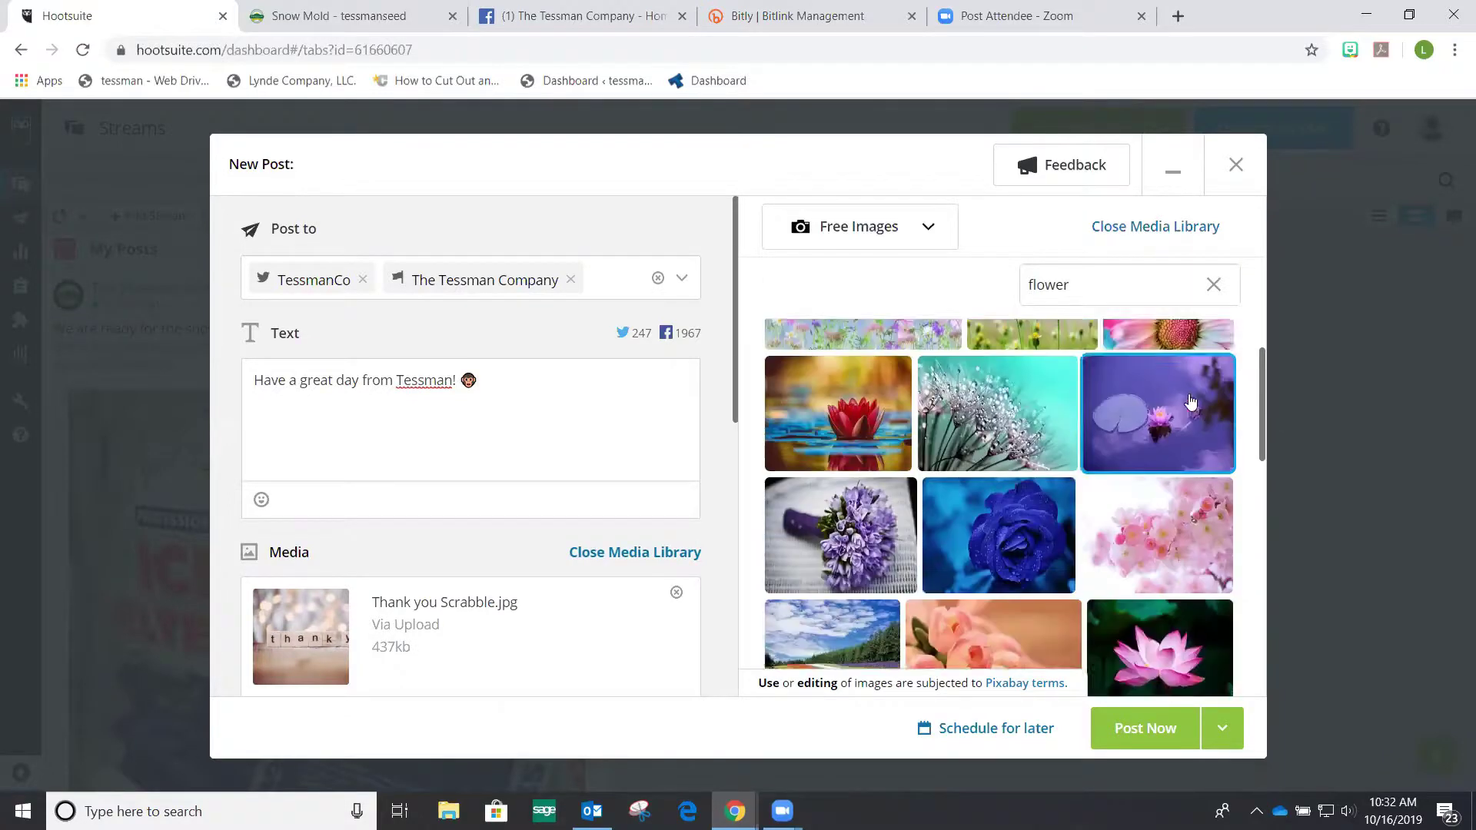
{"action": "scroll", "coordinate": [709, 420], "scroll_direction": "down", "scroll_amount": 3}
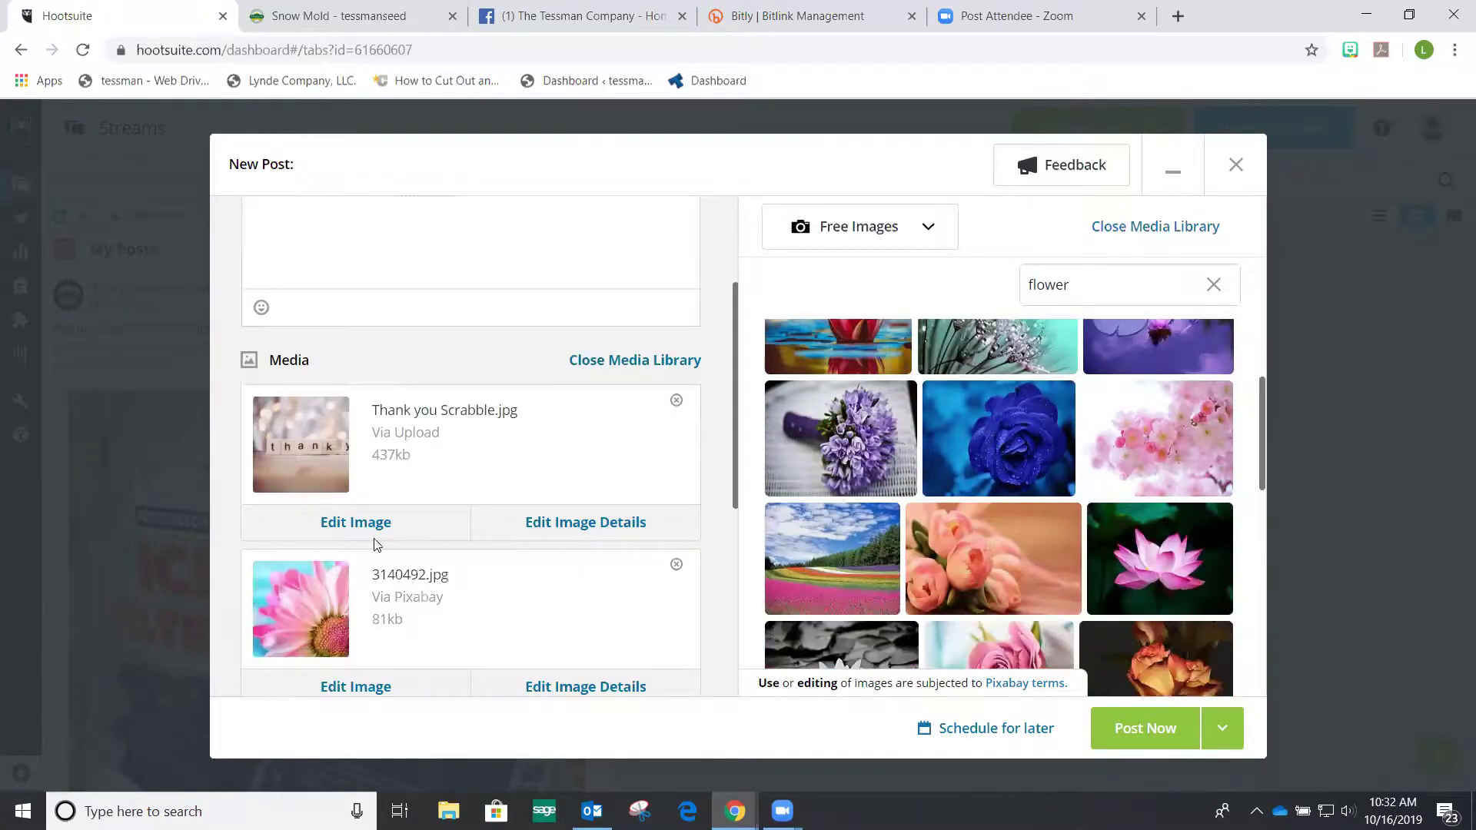
{"action": "scroll", "coordinate": [526, 599], "scroll_direction": "down", "scroll_amount": 1}
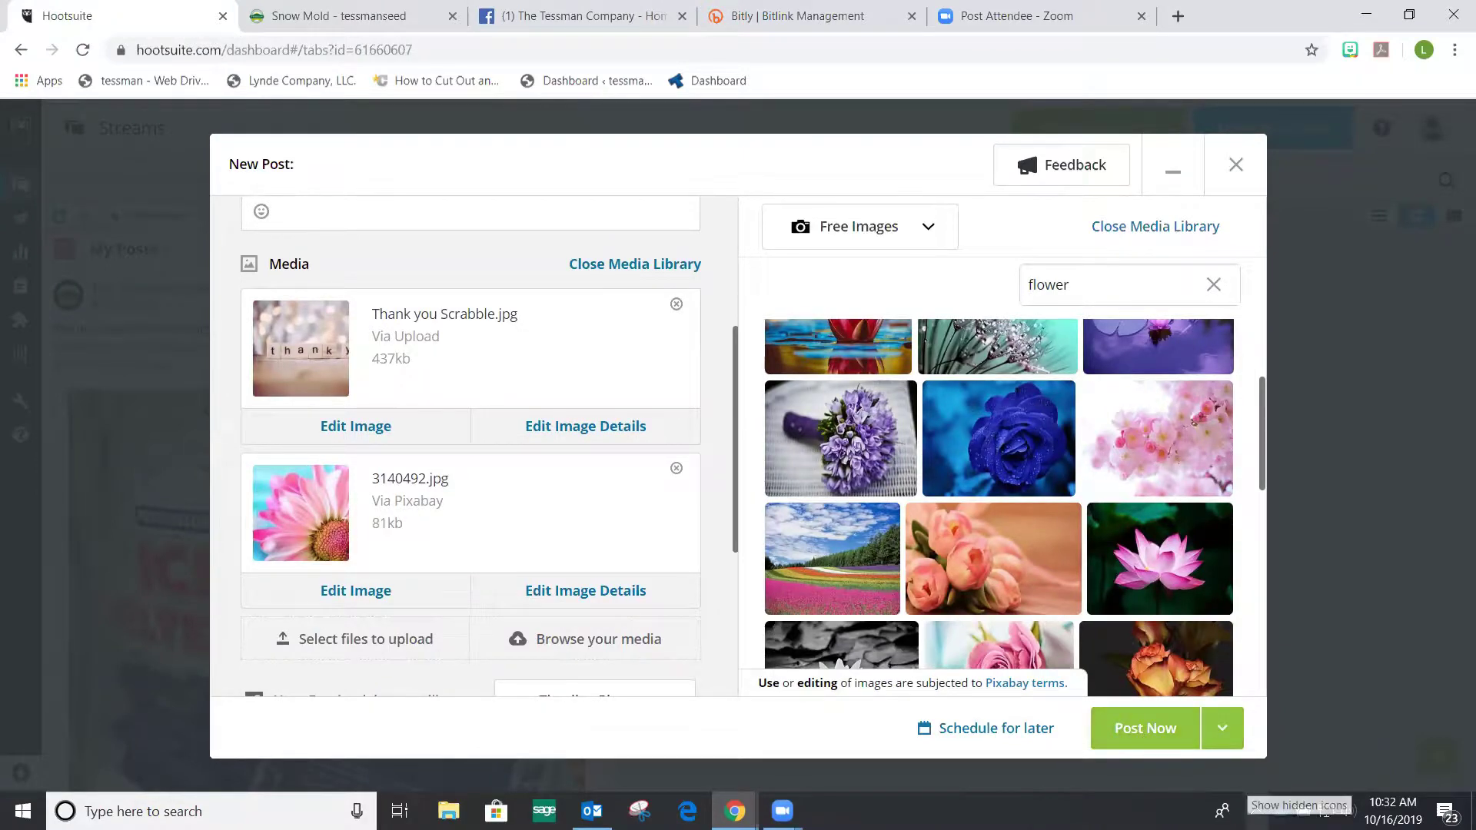
Step: Discard the unfinished two-image post and start a fresh post, showing its network list
{"action": "left_click", "coordinate": [1228, 168]}
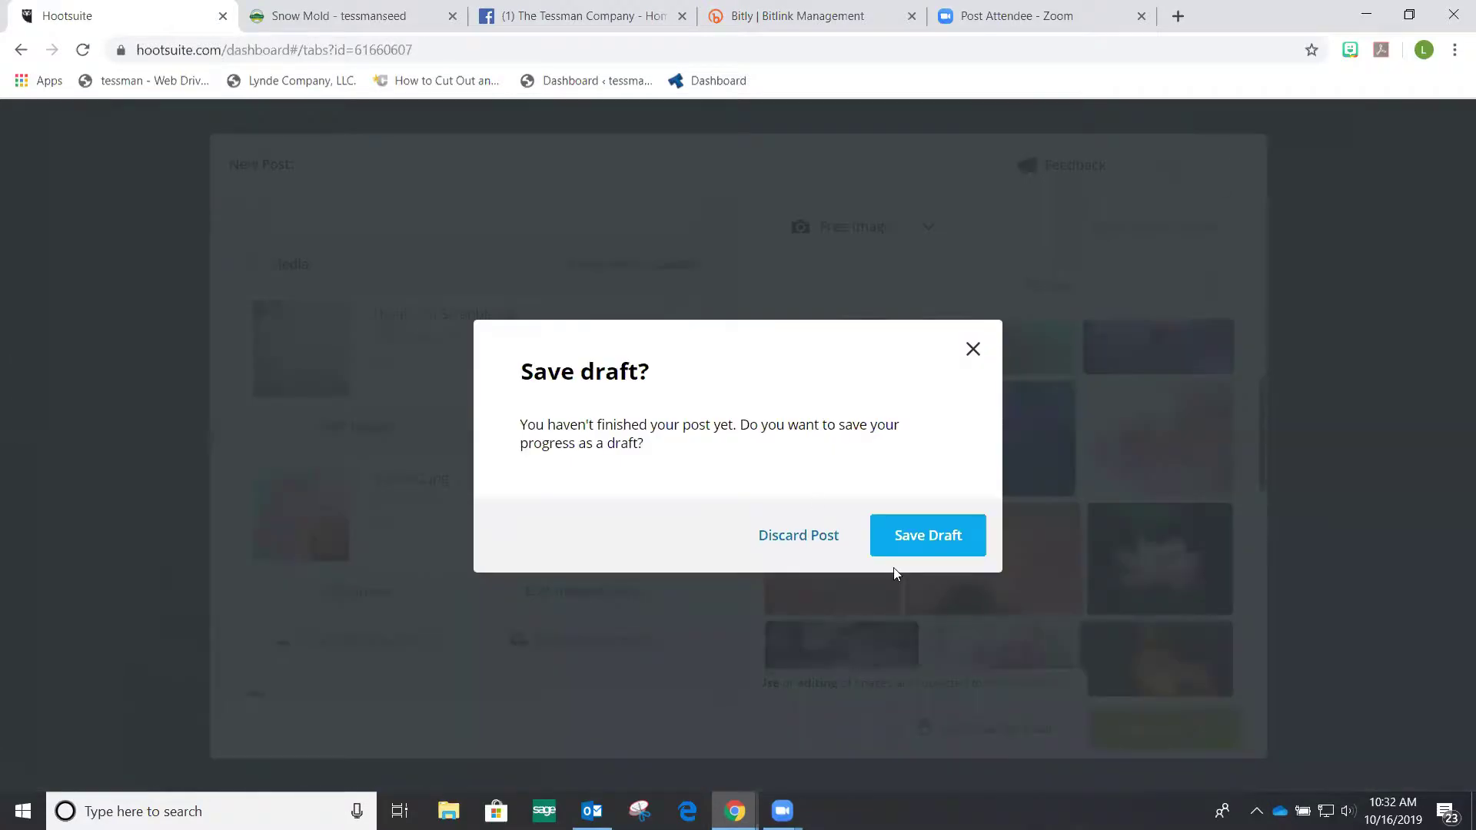
{"action": "left_click", "coordinate": [845, 541]}
{"action": "left_click", "coordinate": [1073, 146]}
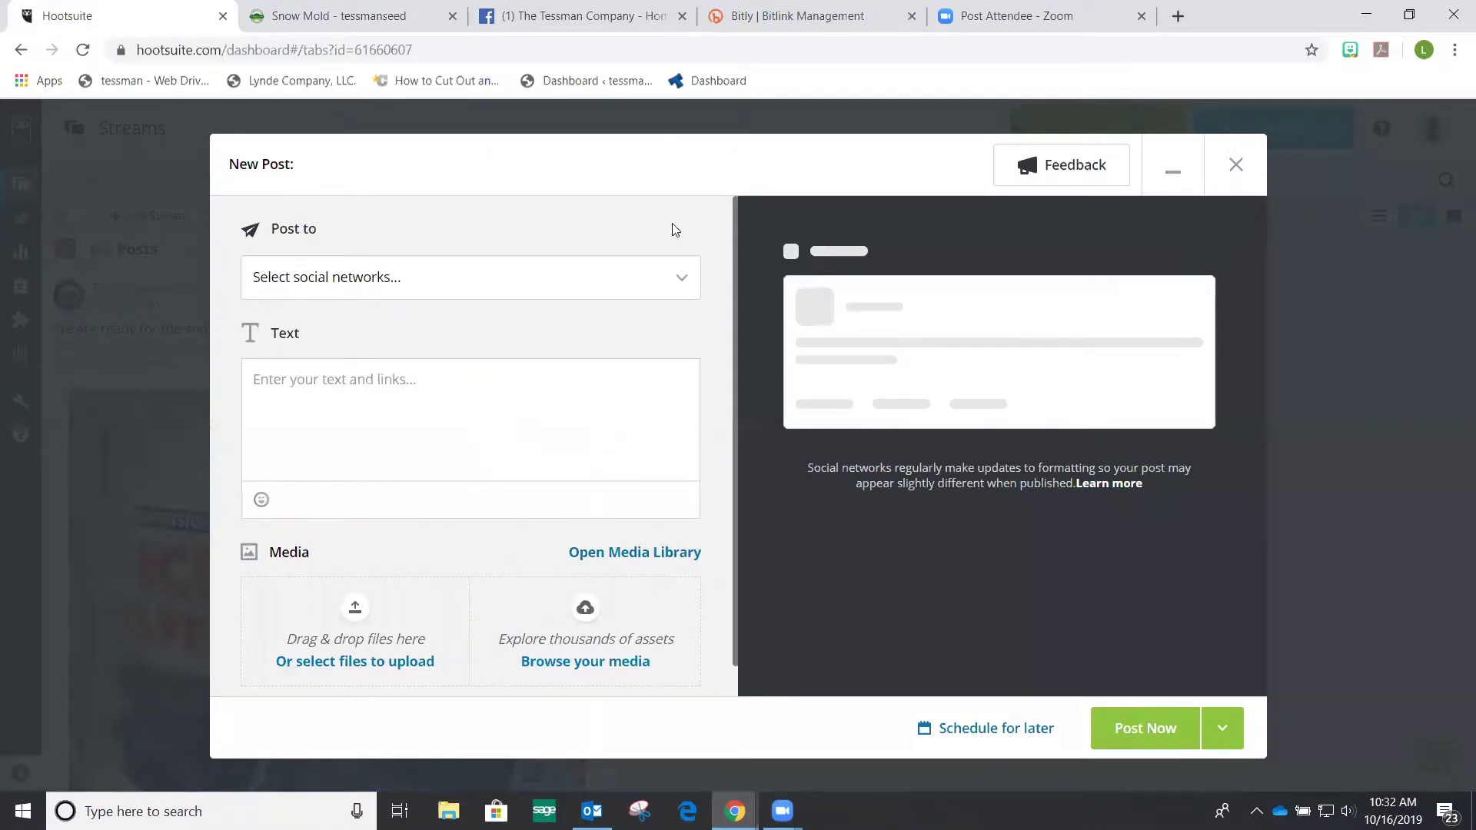
{"action": "left_click", "coordinate": [620, 278]}
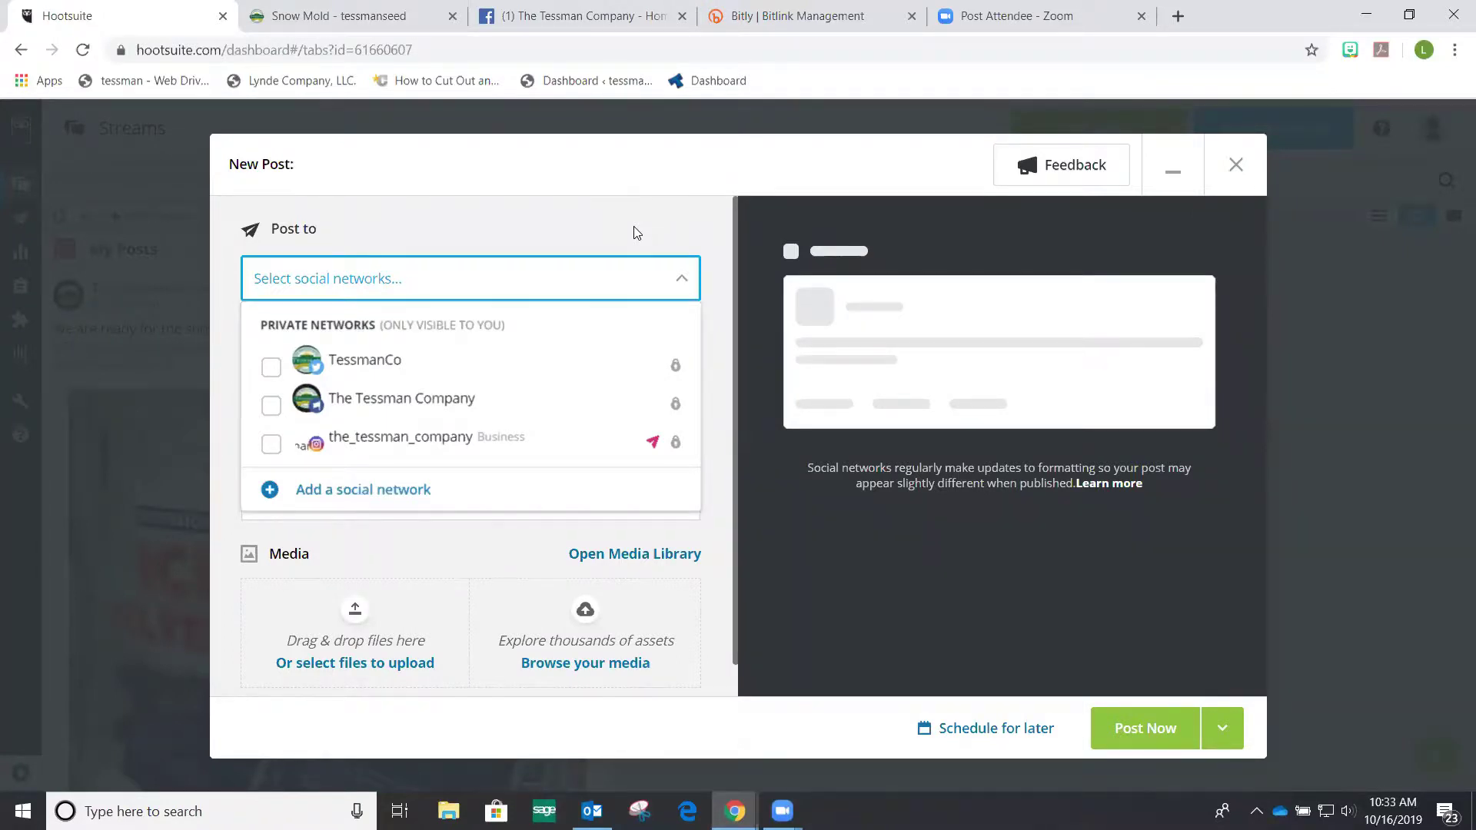
Step: Address the fresh post to the TessmanCo Twitter account only
{"action": "left_click", "coordinate": [488, 378]}
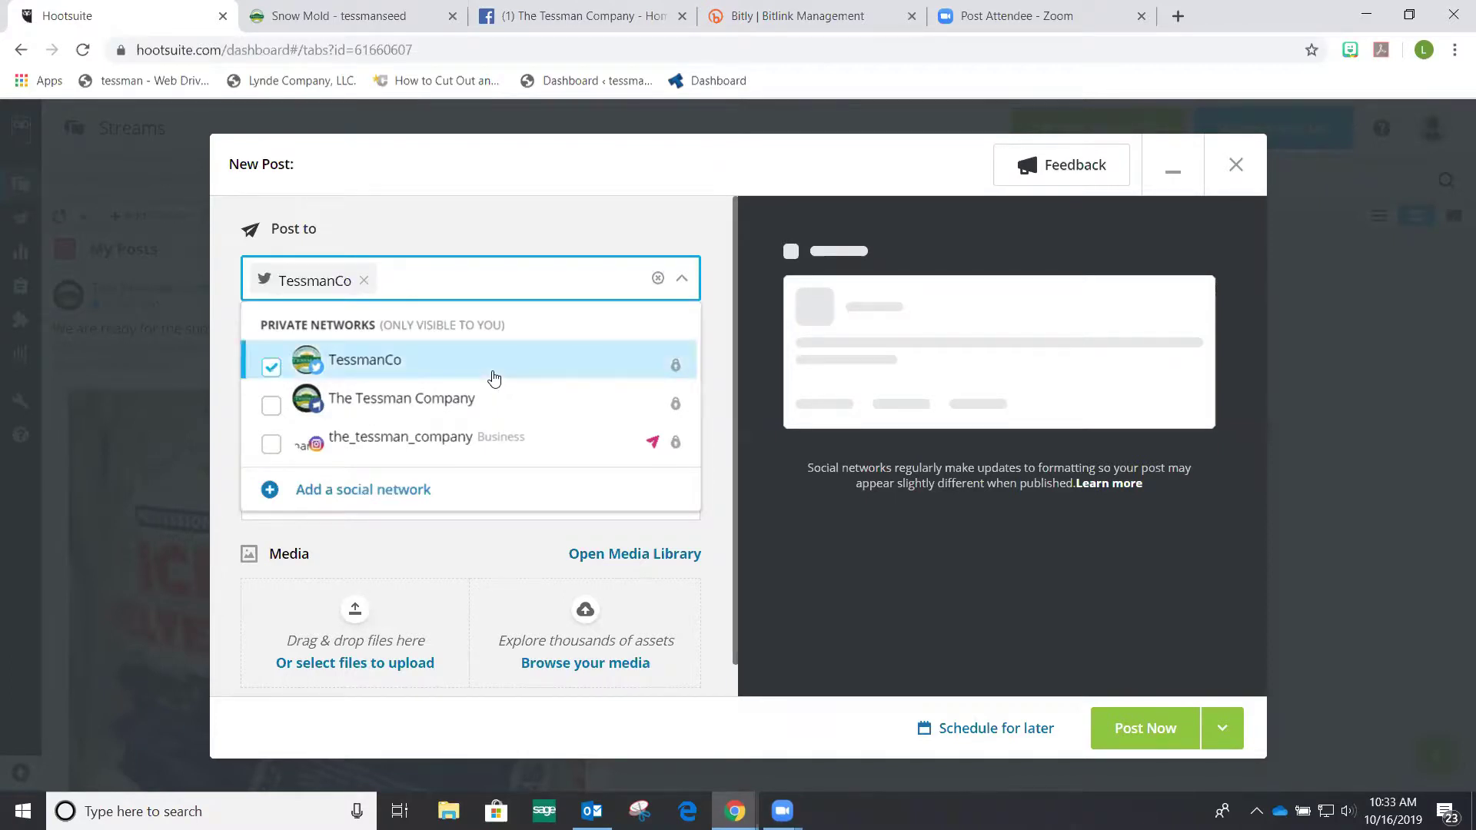
{"action": "left_click", "coordinate": [493, 565]}
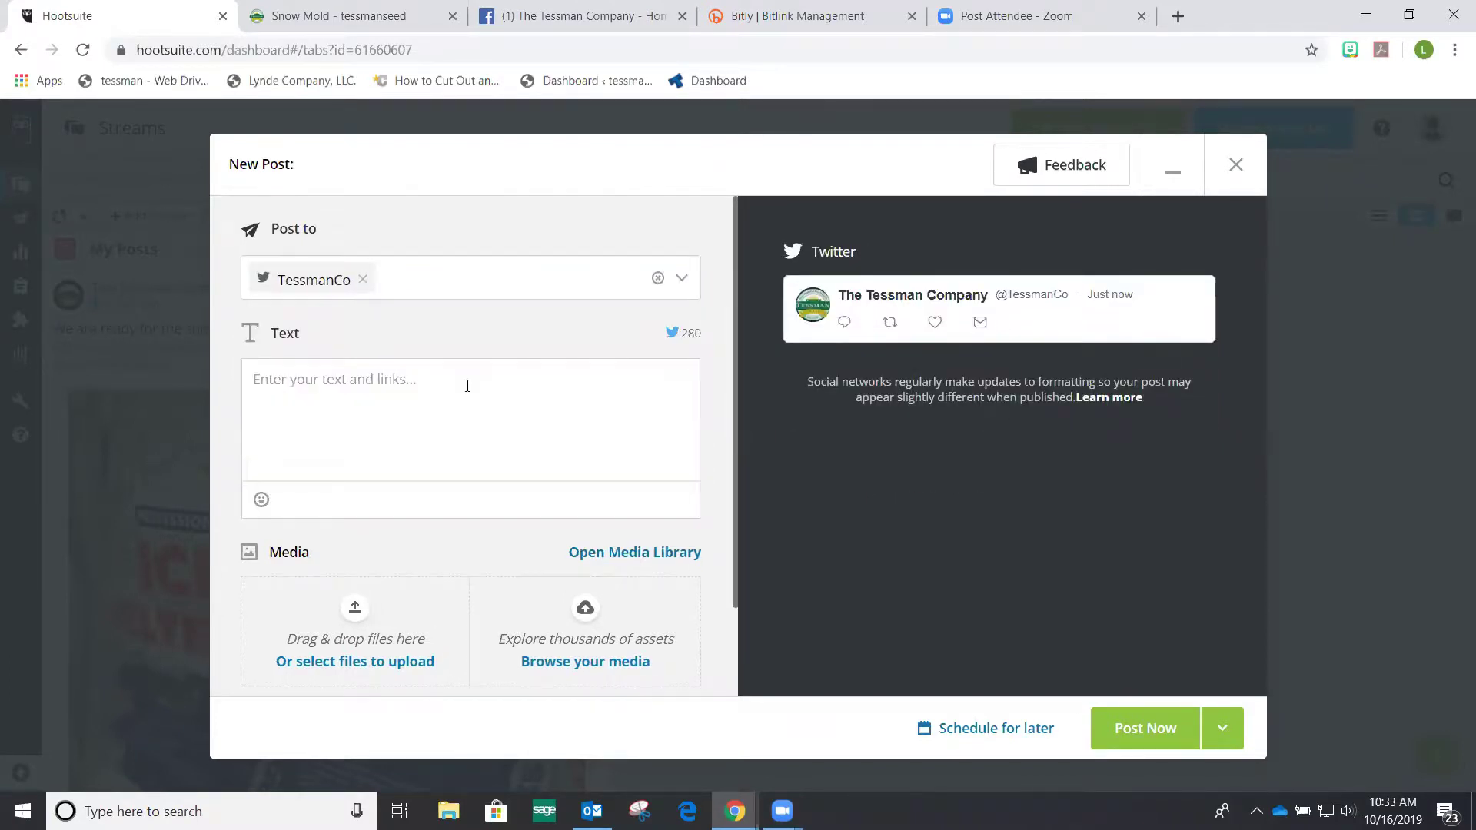
{"action": "left_click", "coordinate": [465, 387]}
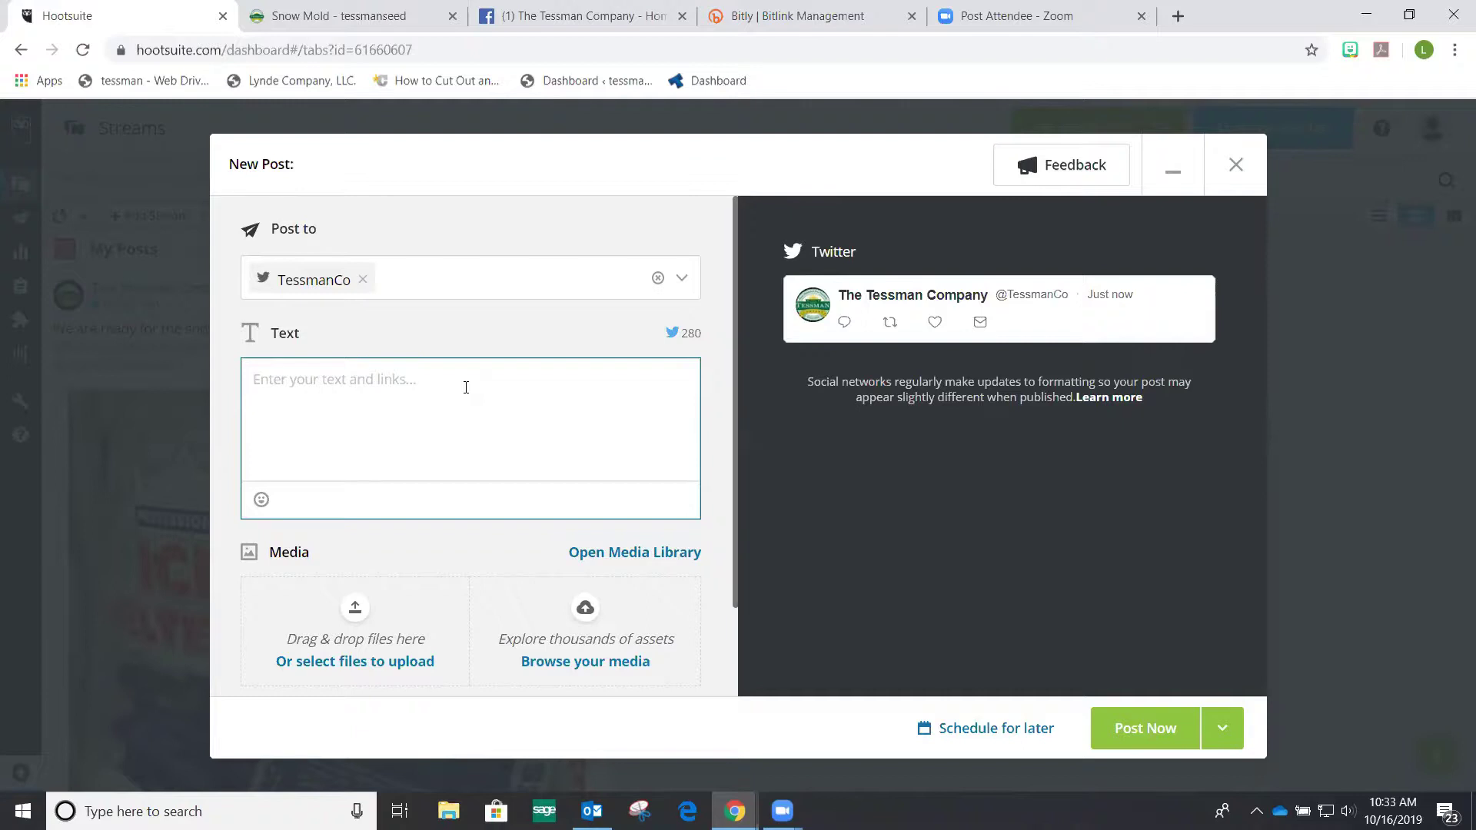
{"action": "type", "text": "Our Early buy is still going on! "}
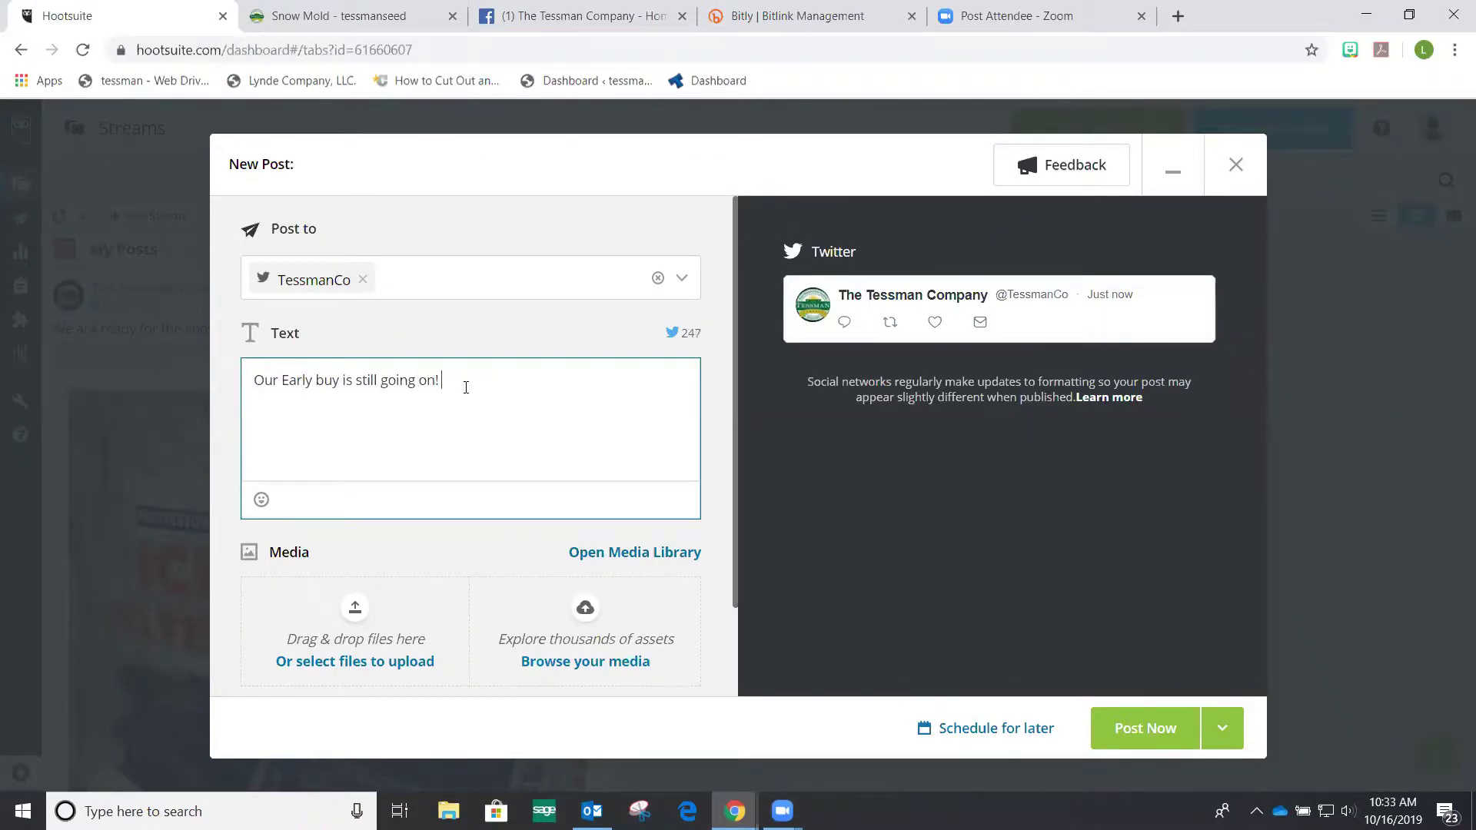
{"action": "type", "text": "Earn your rebates today from "}
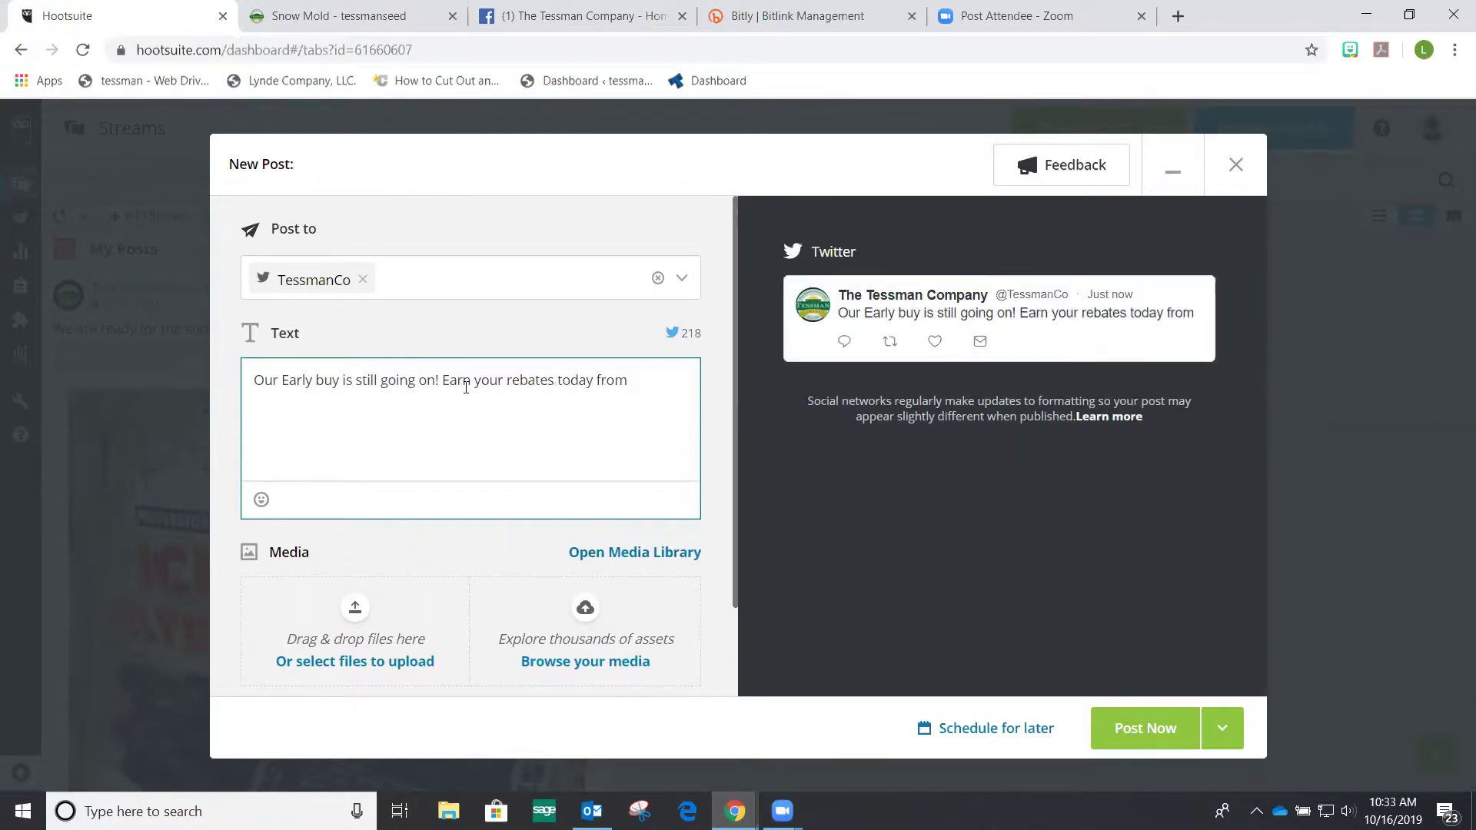
{"action": "type", "text": "@"}
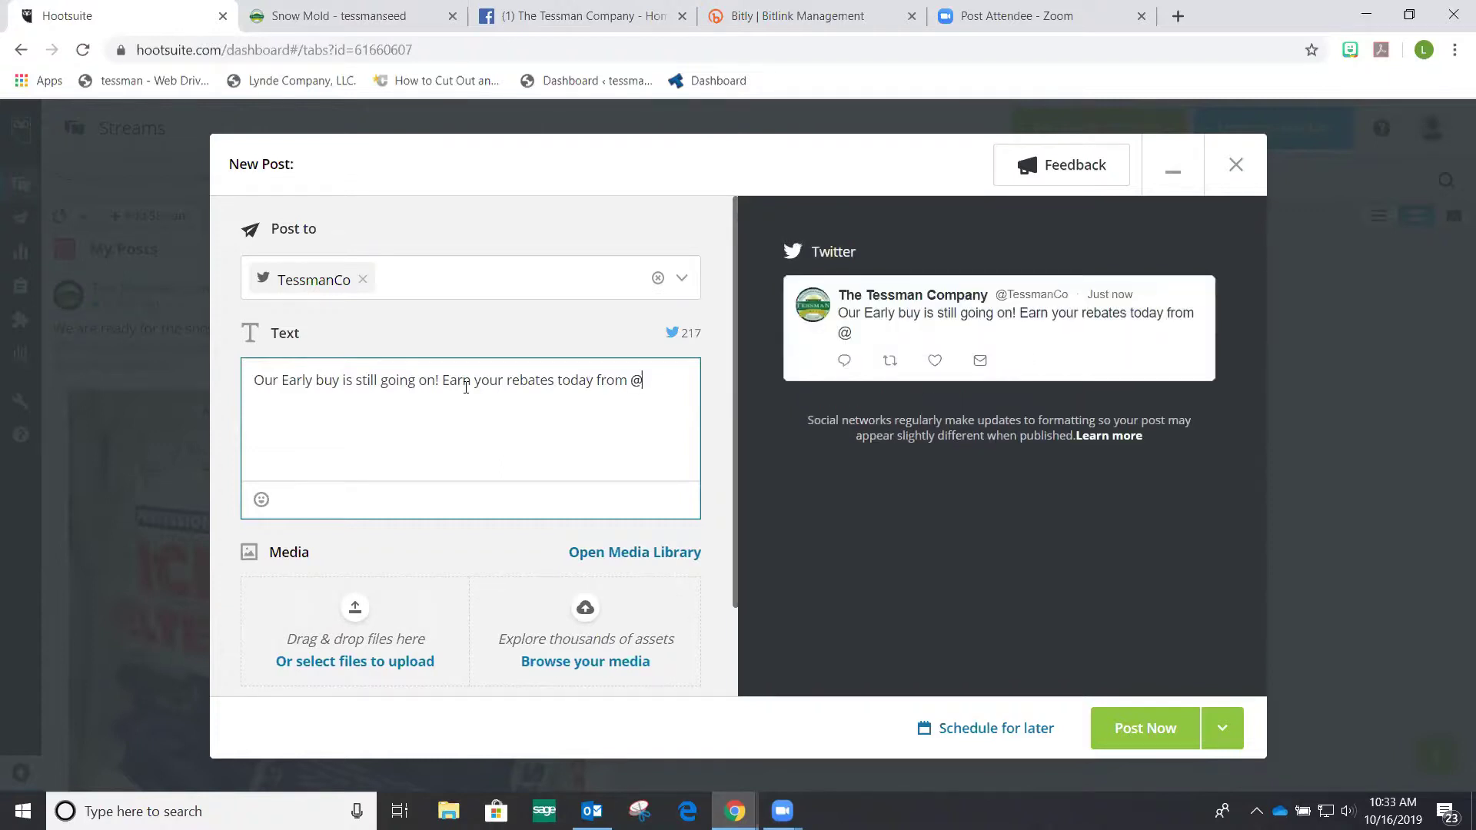
{"action": "type", "text": "Nufarm"}
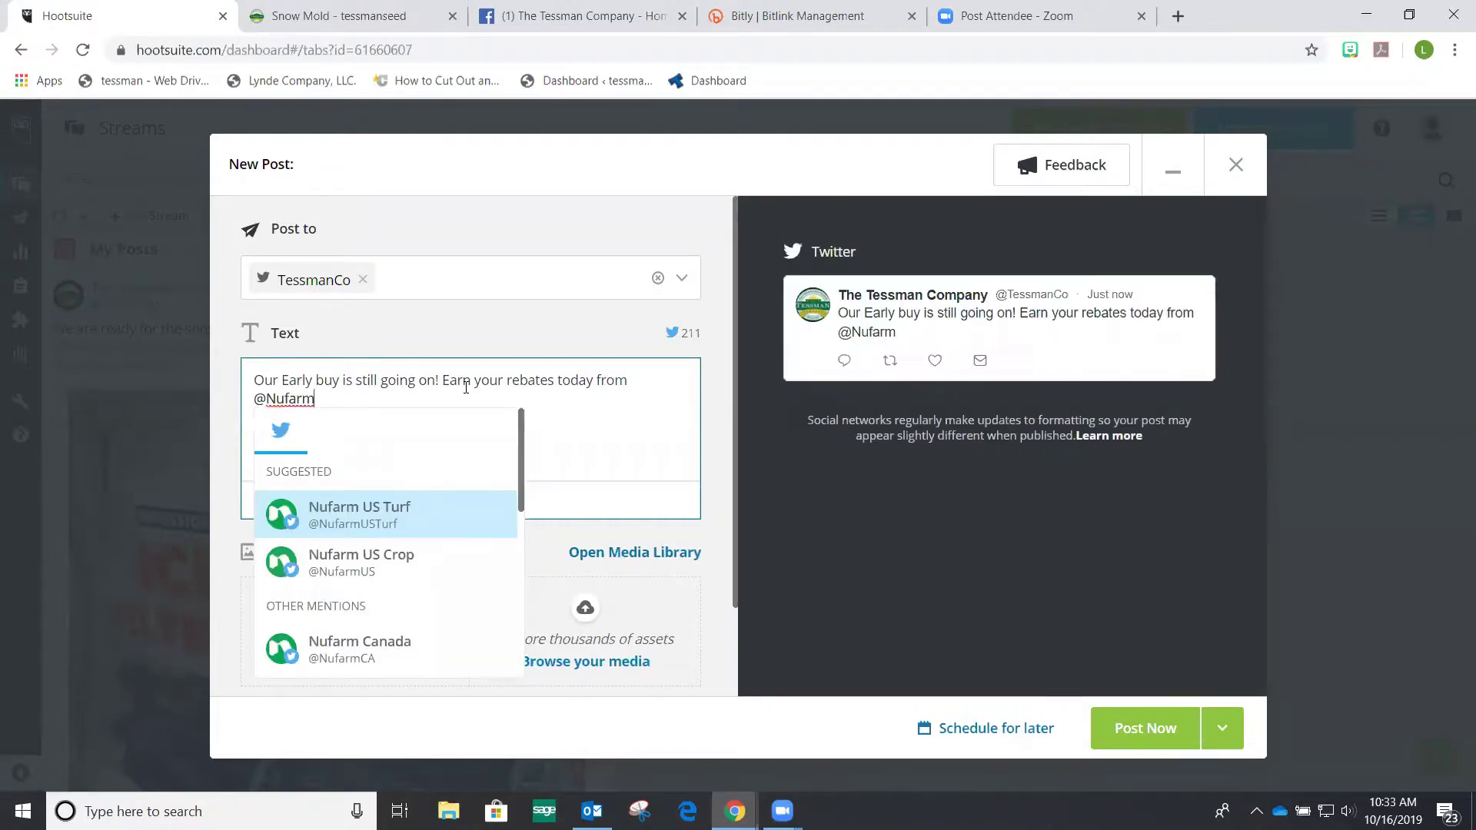
{"action": "left_click", "coordinate": [439, 512]}
{"action": "type", "text": "@"}
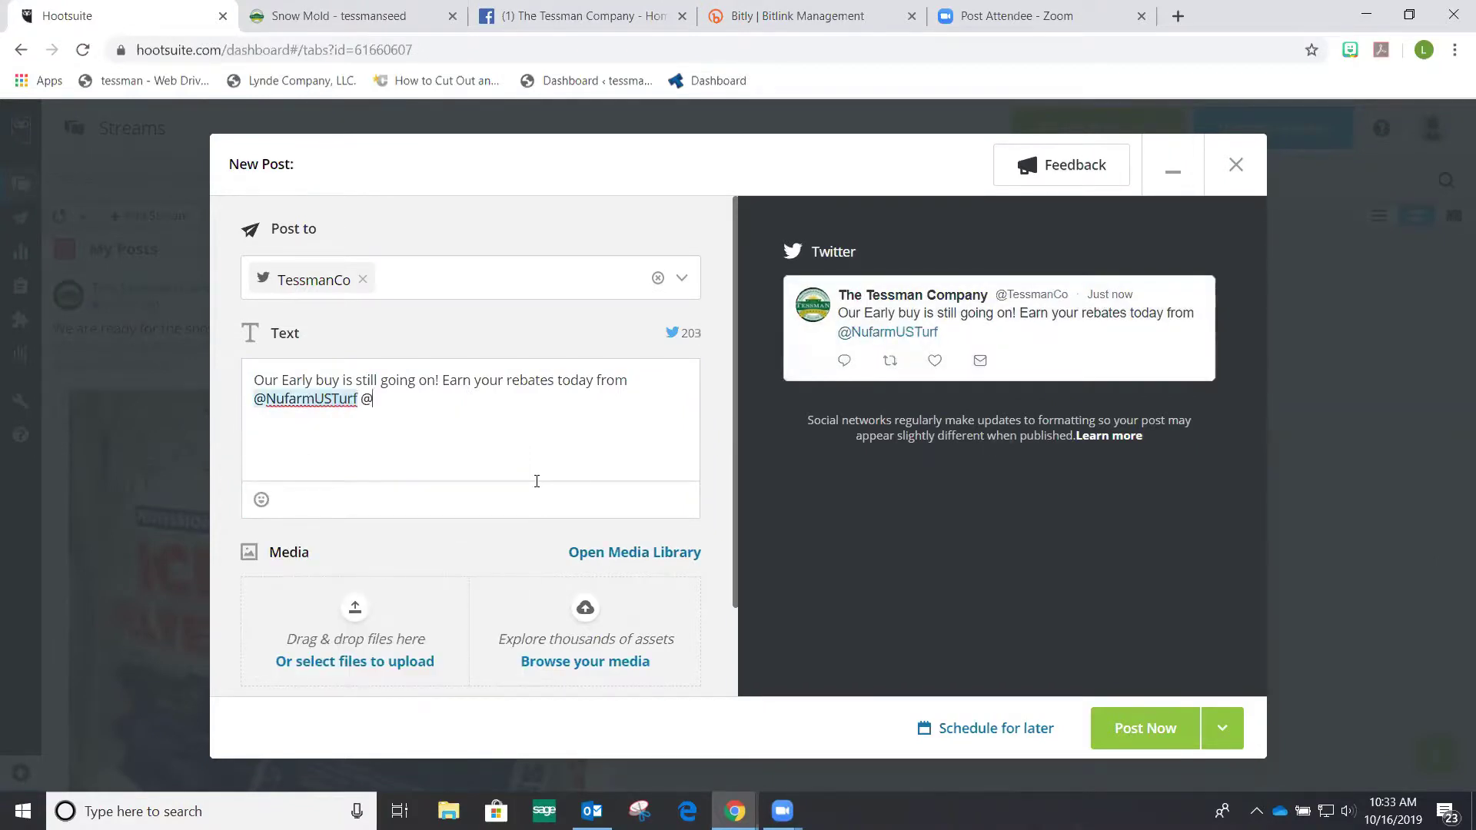
{"action": "type", "text": "aquatrol"}
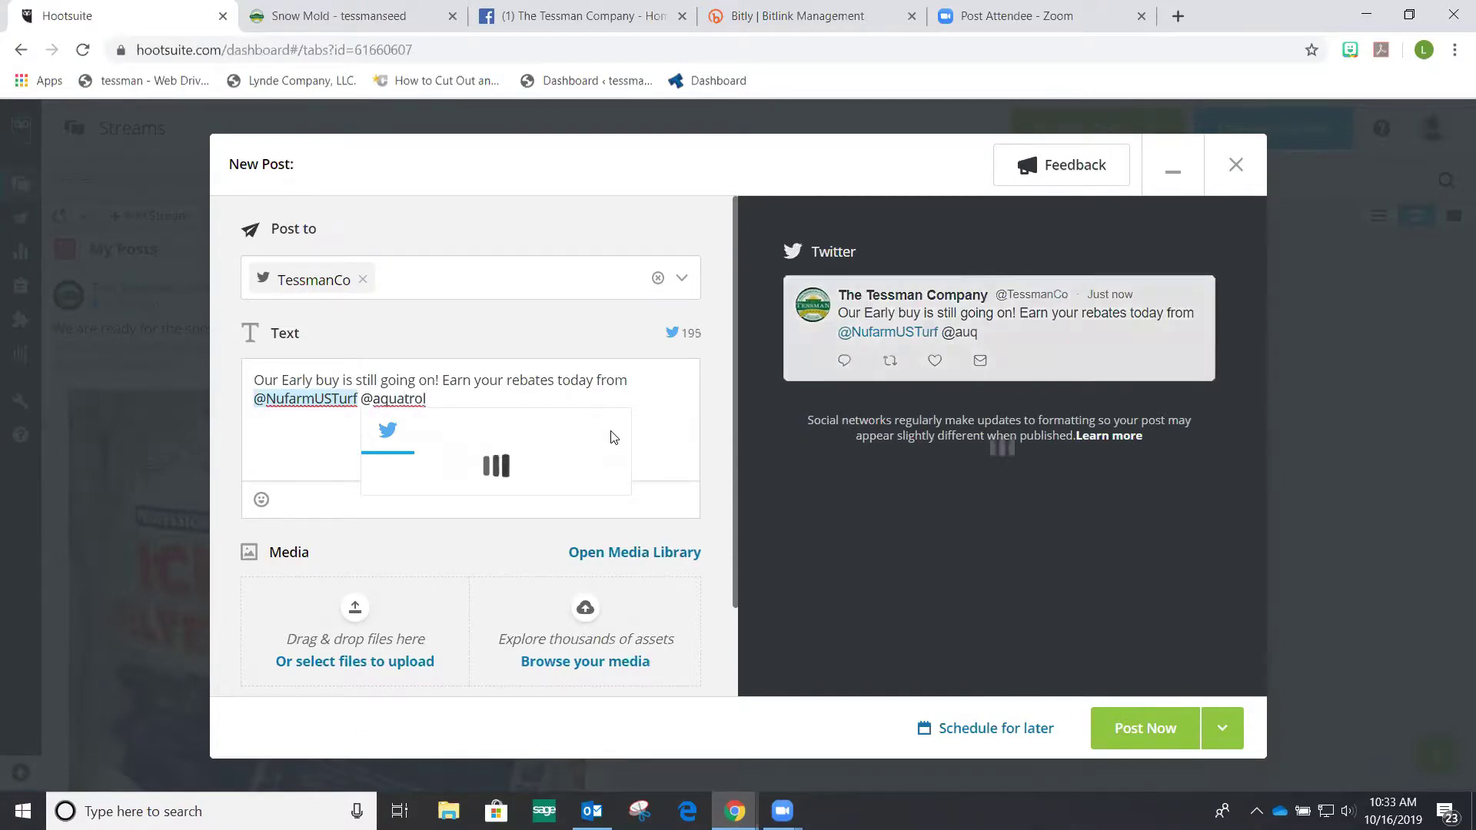
{"action": "left_click", "coordinate": [415, 510]}
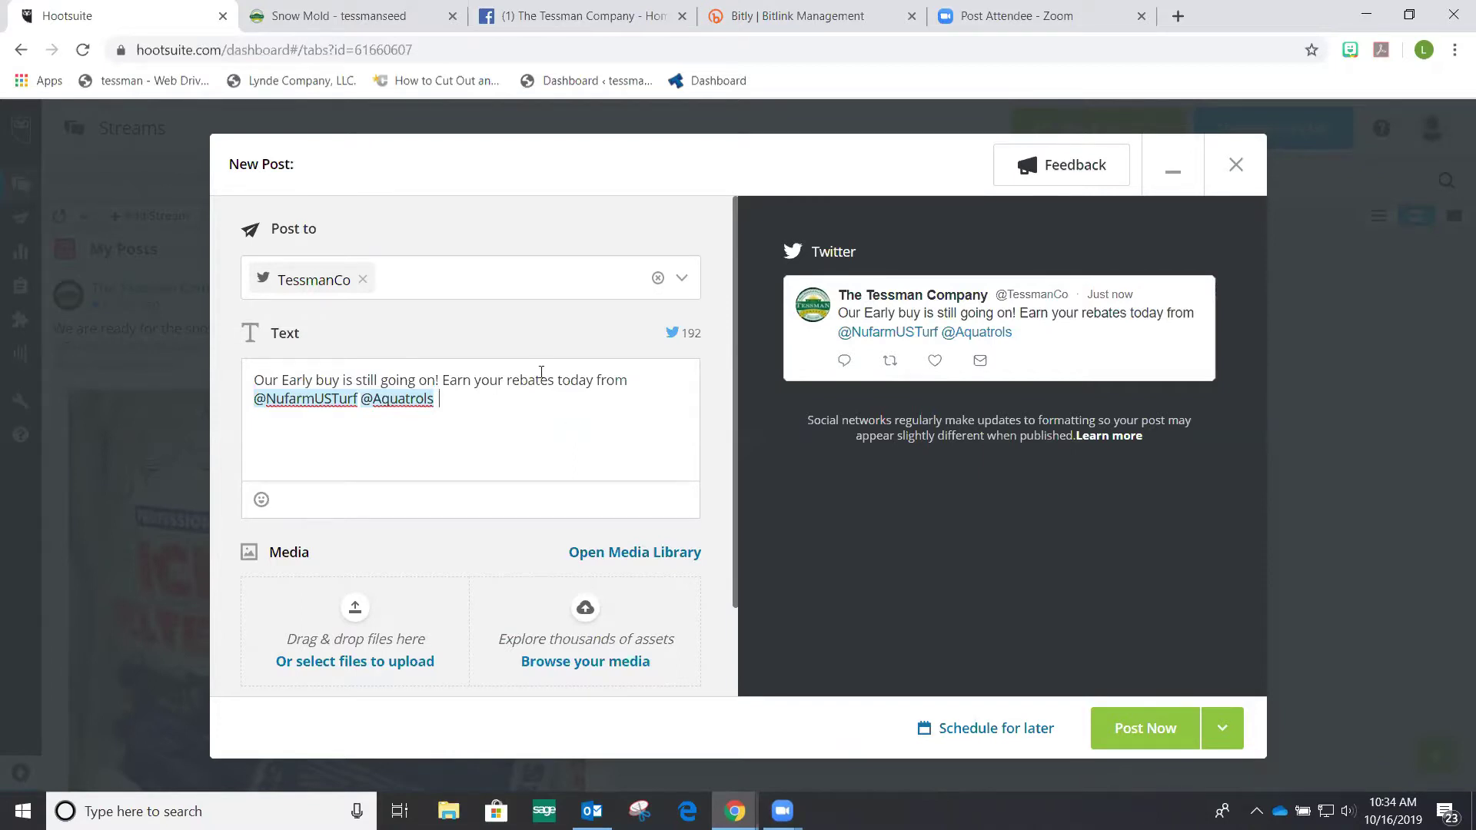
{"action": "left_click", "coordinate": [766, 17]}
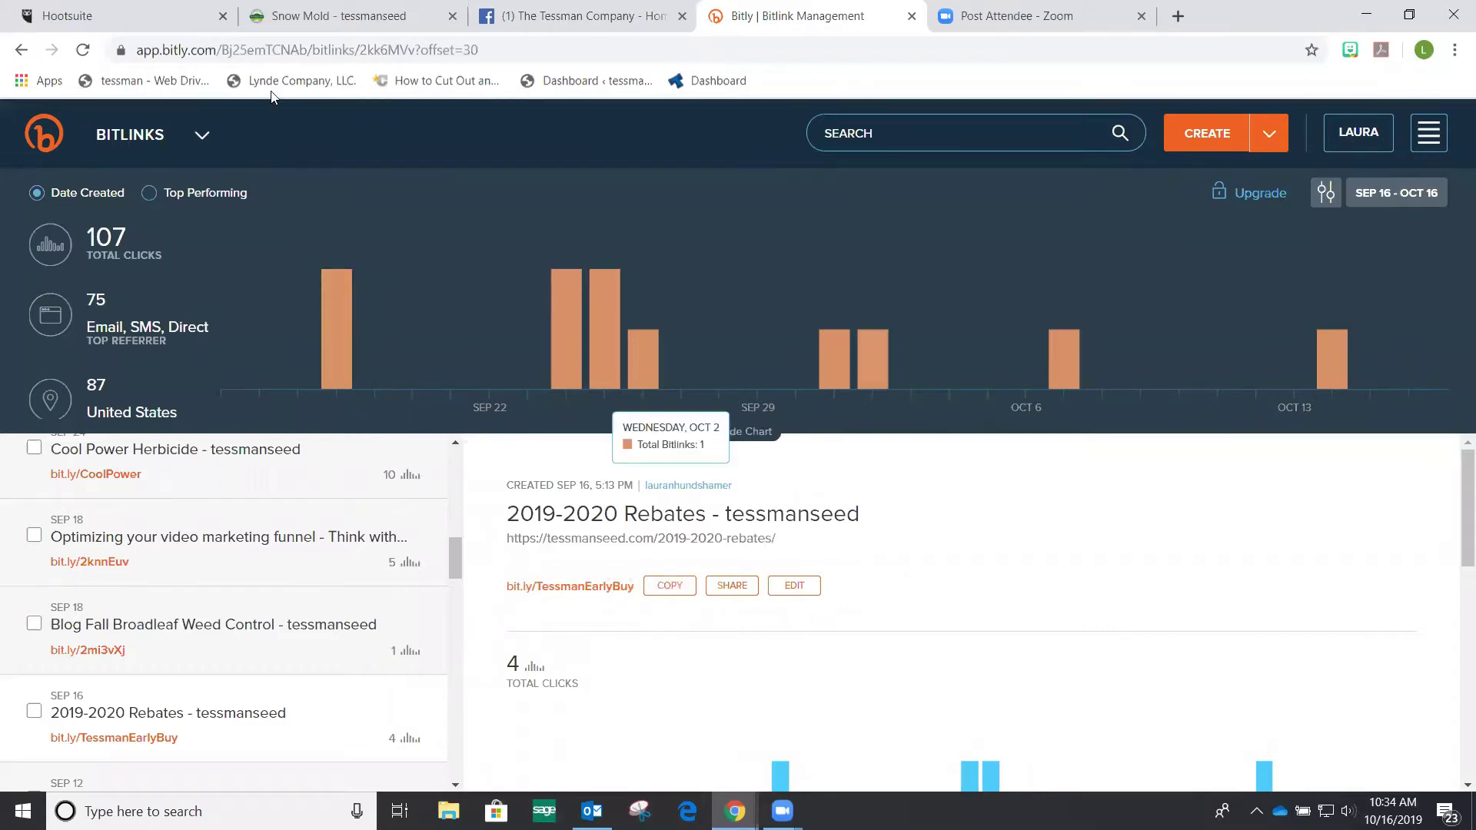
{"action": "left_click", "coordinate": [148, 15]}
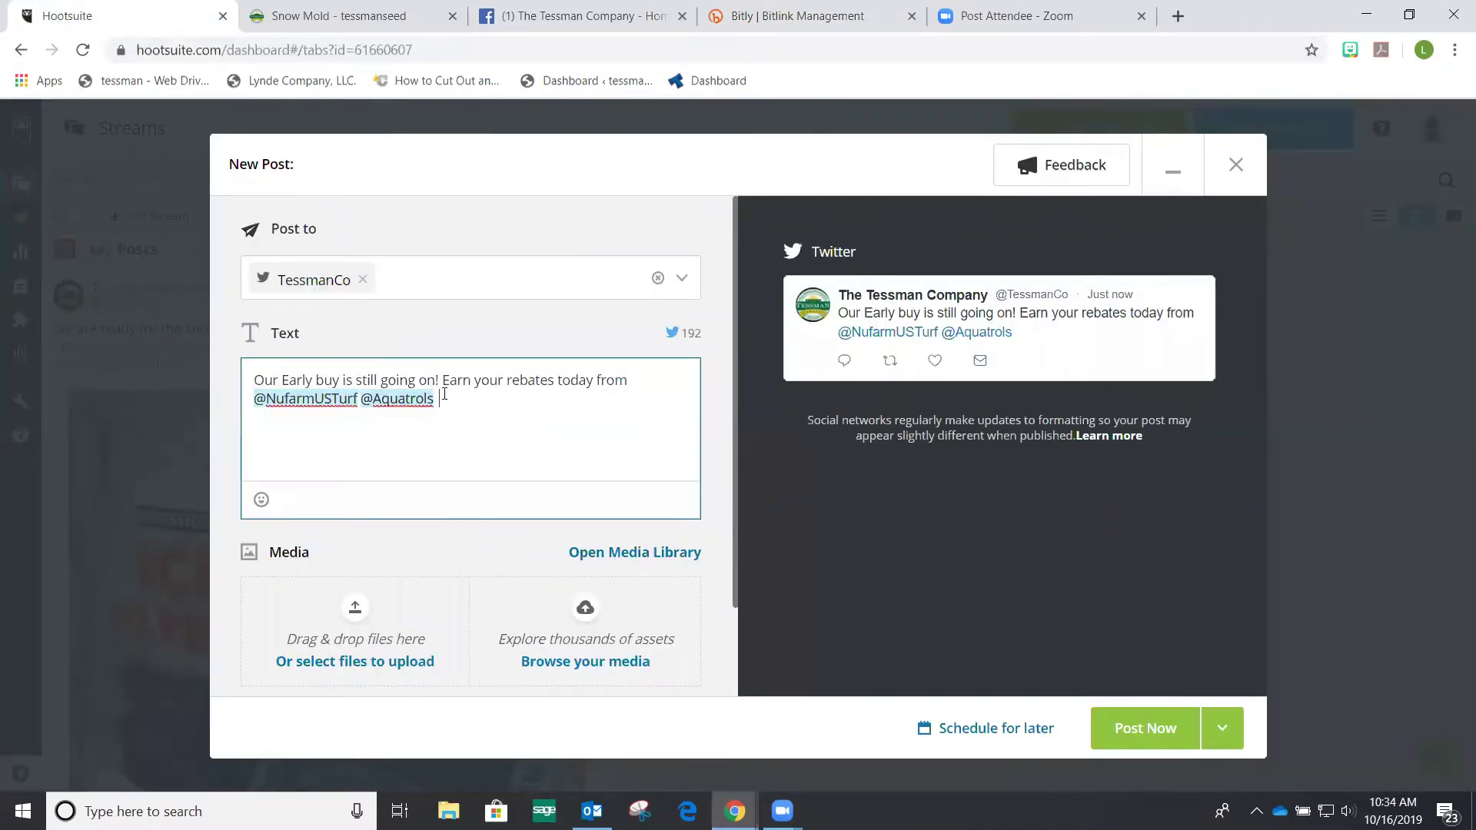
{"action": "right_click", "coordinate": [444, 394]}
{"action": "left_click", "coordinate": [506, 549]}
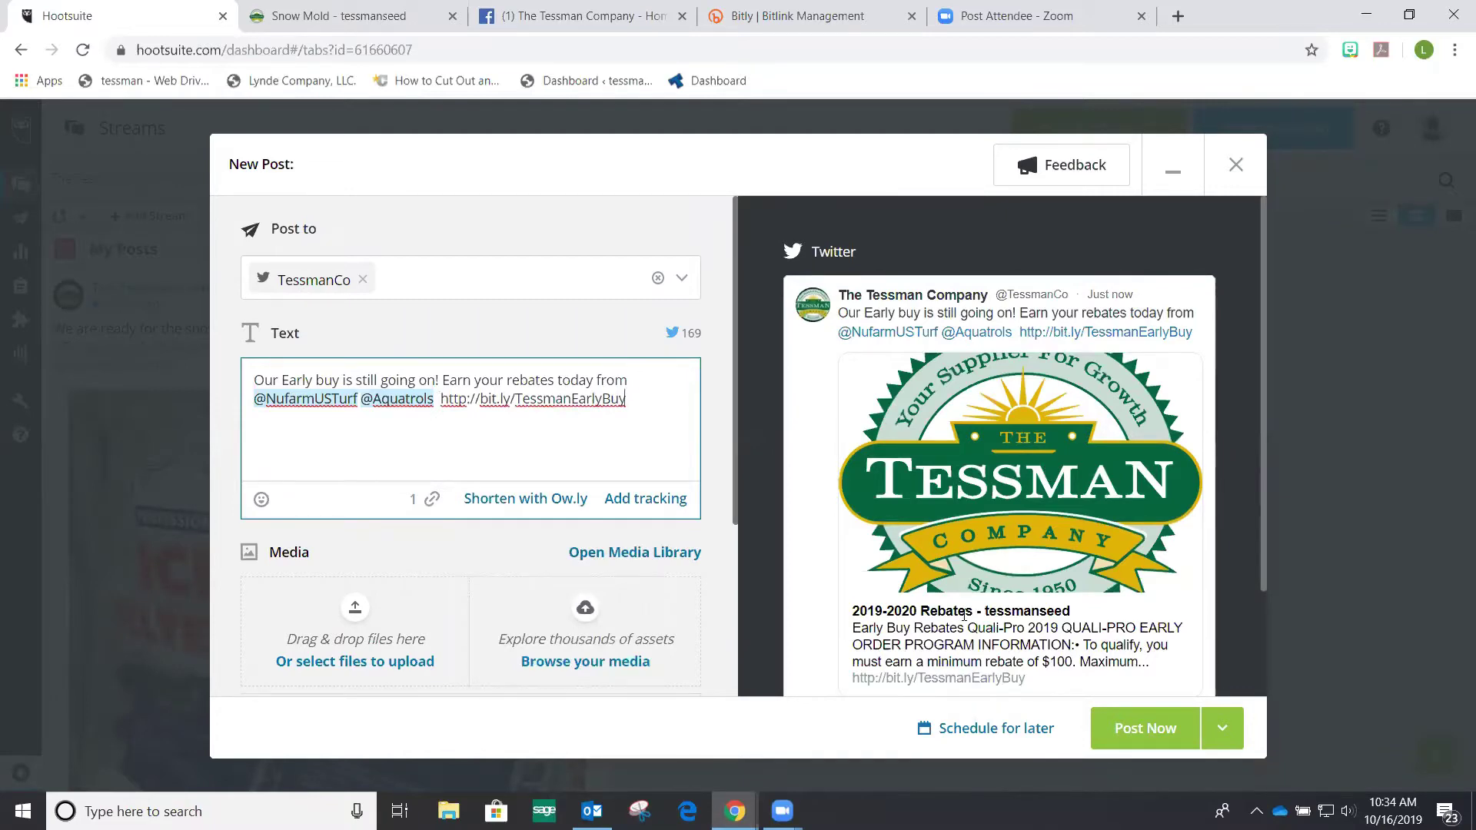
Step: Dismiss the Suggested Images panel below the tweet
{"action": "scroll", "coordinate": [963, 619], "scroll_direction": "down", "scroll_amount": 3}
{"action": "scroll", "coordinate": [963, 619], "scroll_direction": "up", "scroll_amount": 3}
{"action": "scroll", "coordinate": [676, 461], "scroll_direction": "down", "scroll_amount": 3}
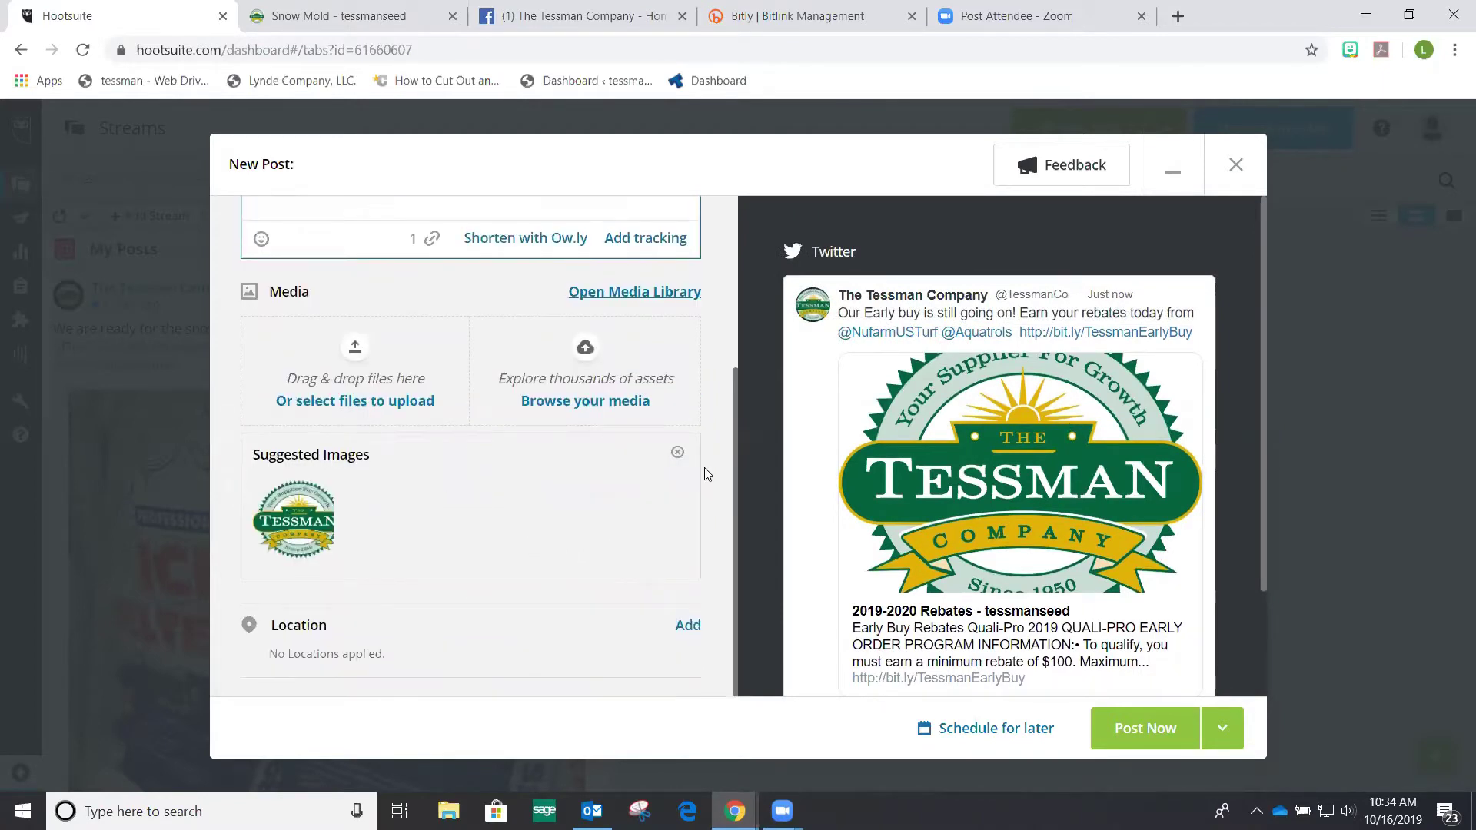
{"action": "left_click", "coordinate": [678, 454]}
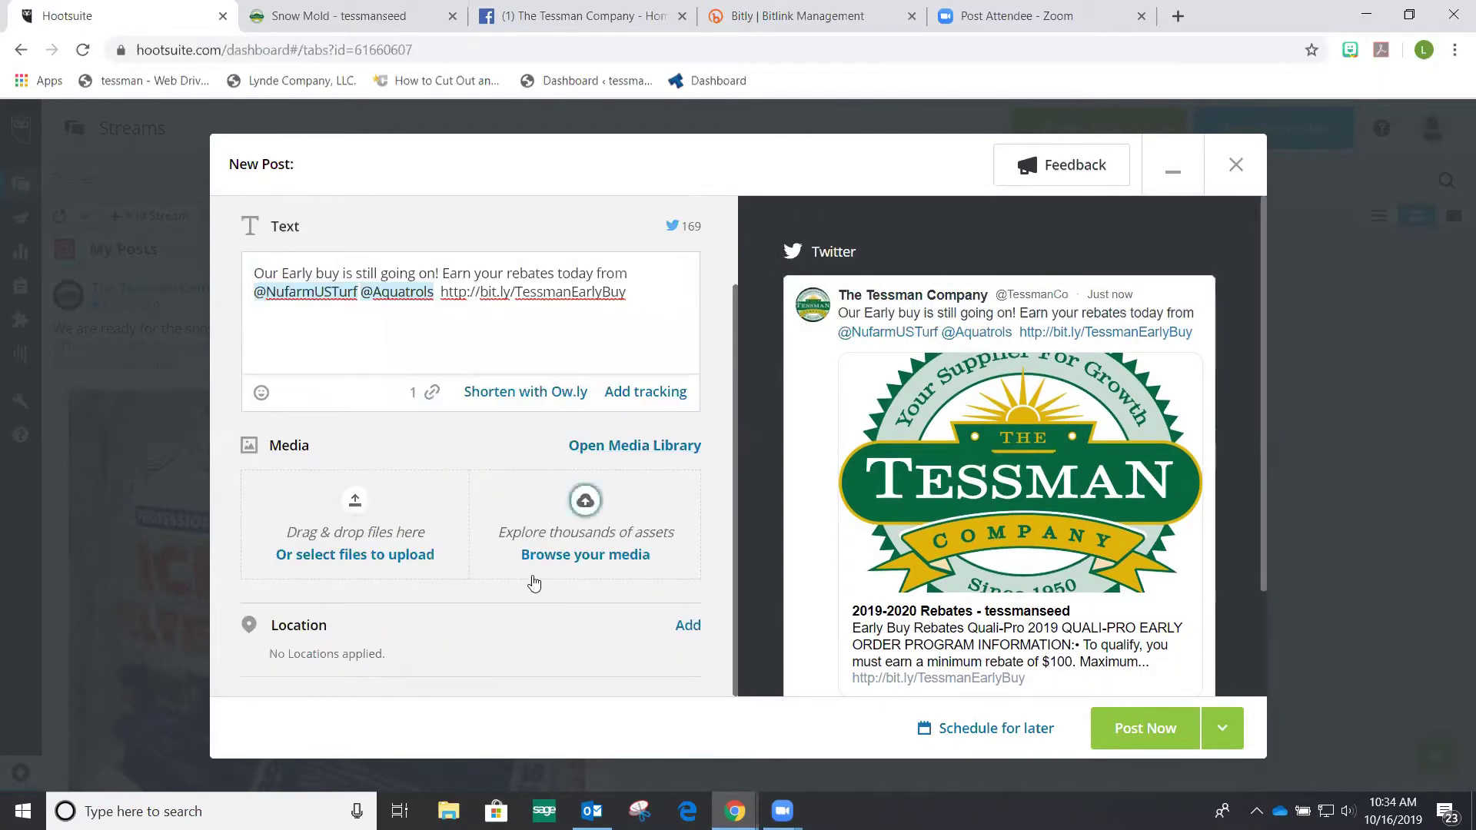
Step: Search the media library's free images for 'money' and attach the plant-in-coin-jar photo (2724241.jpg)
{"action": "left_click", "coordinate": [675, 447]}
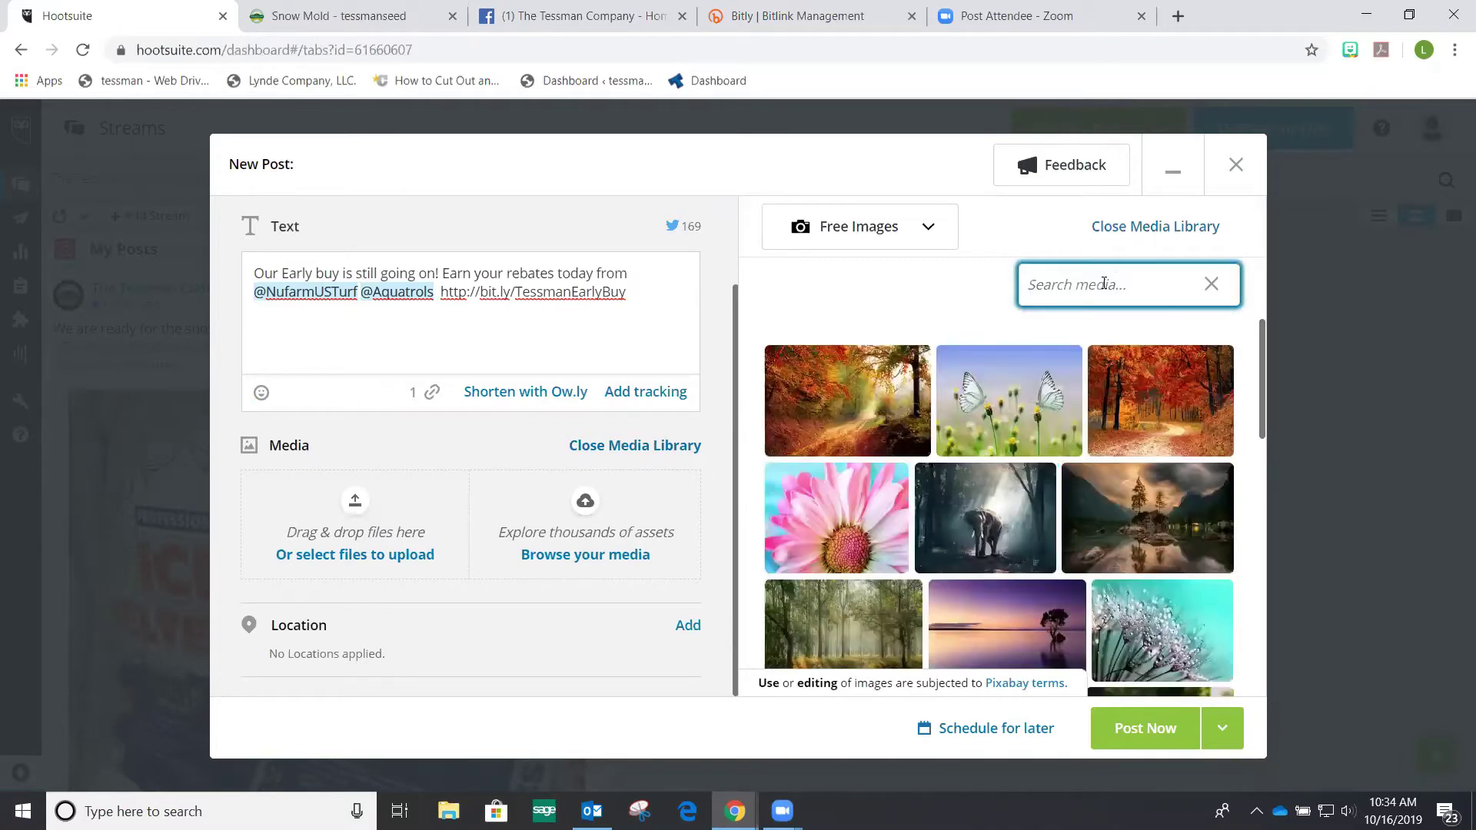
{"action": "type", "text": "money"}
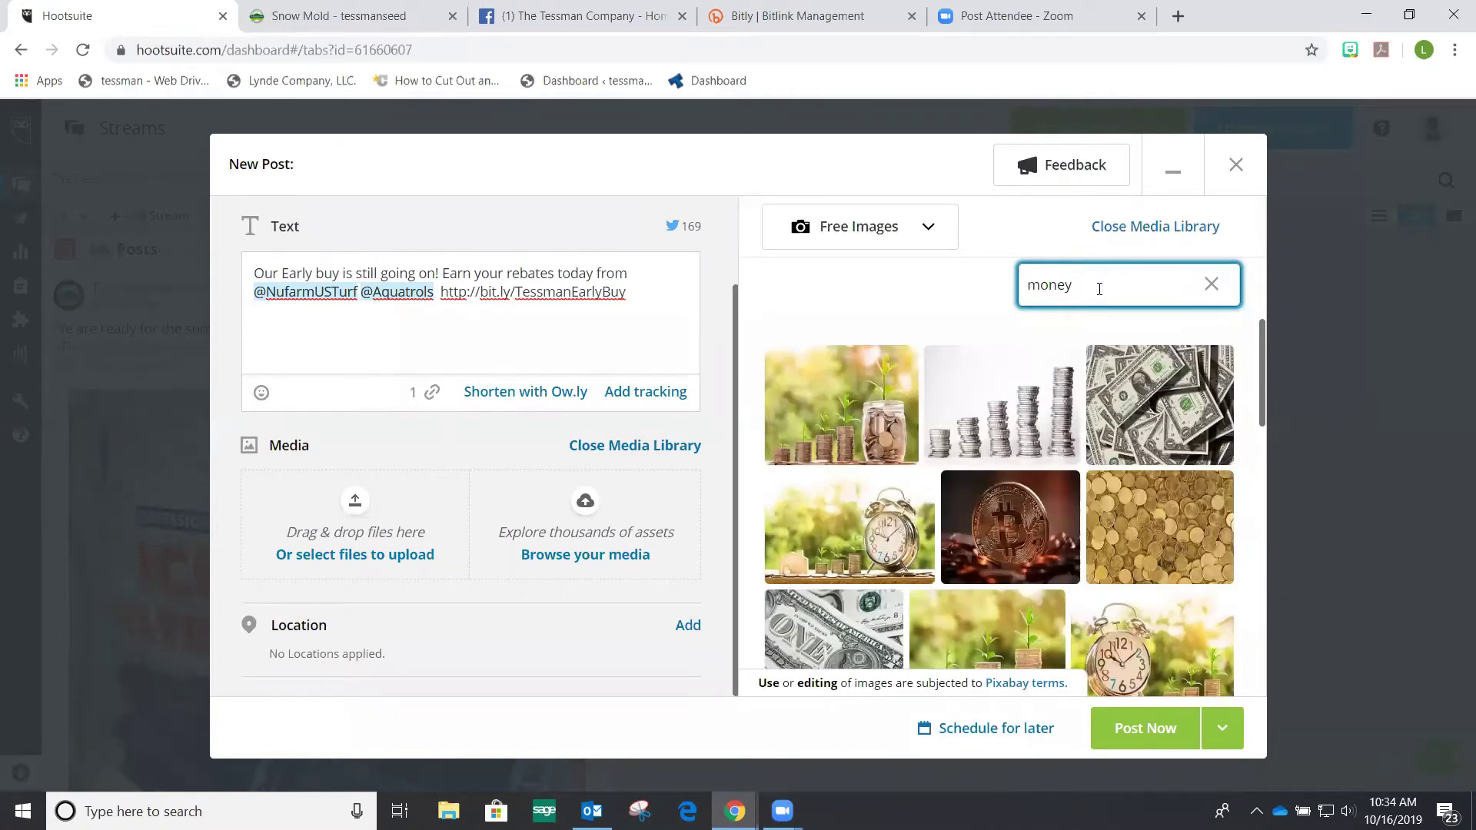
{"action": "left_click", "coordinate": [867, 403]}
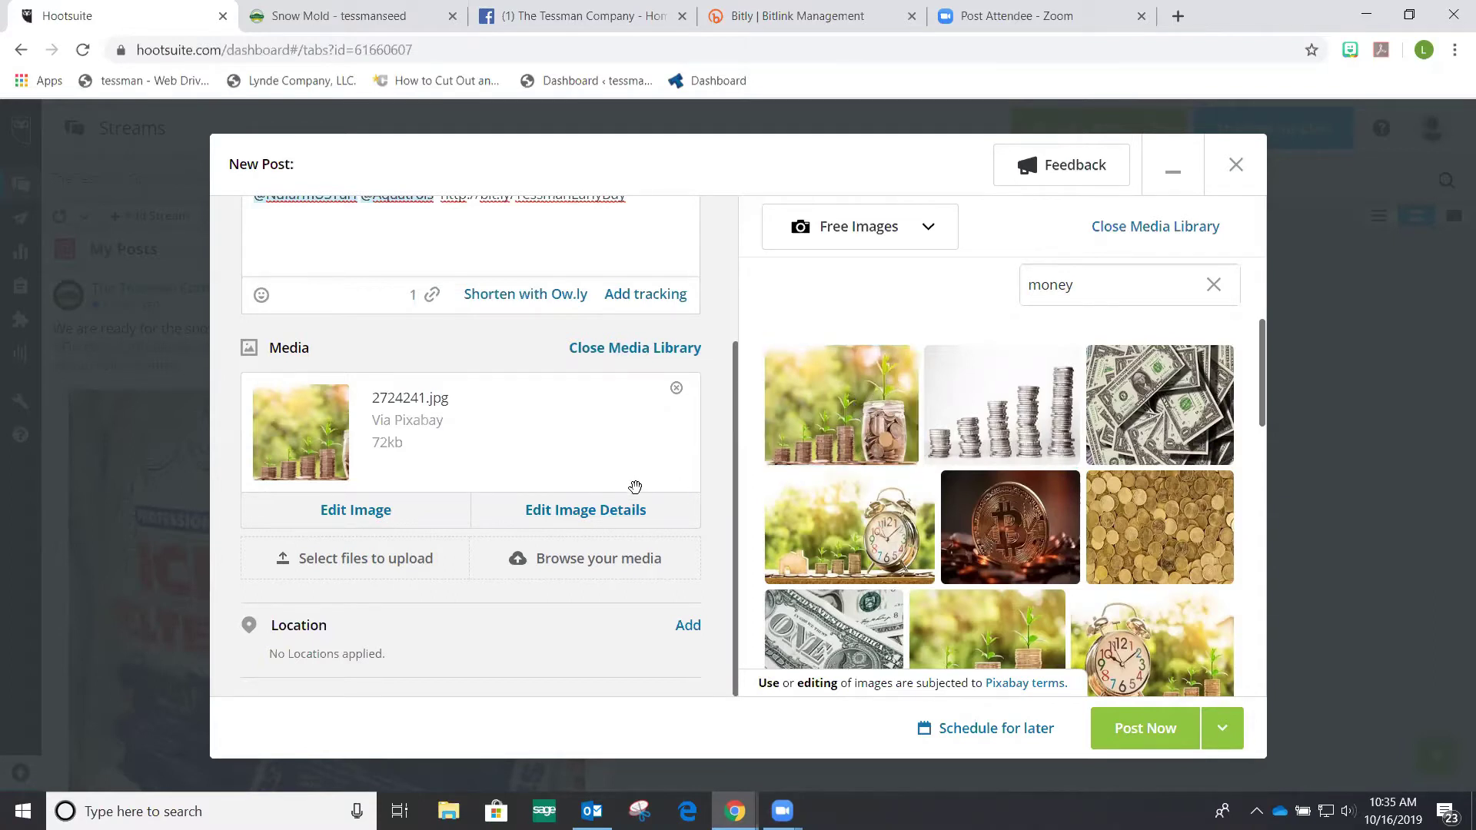
{"action": "scroll", "coordinate": [635, 487], "scroll_direction": "up", "scroll_amount": 3}
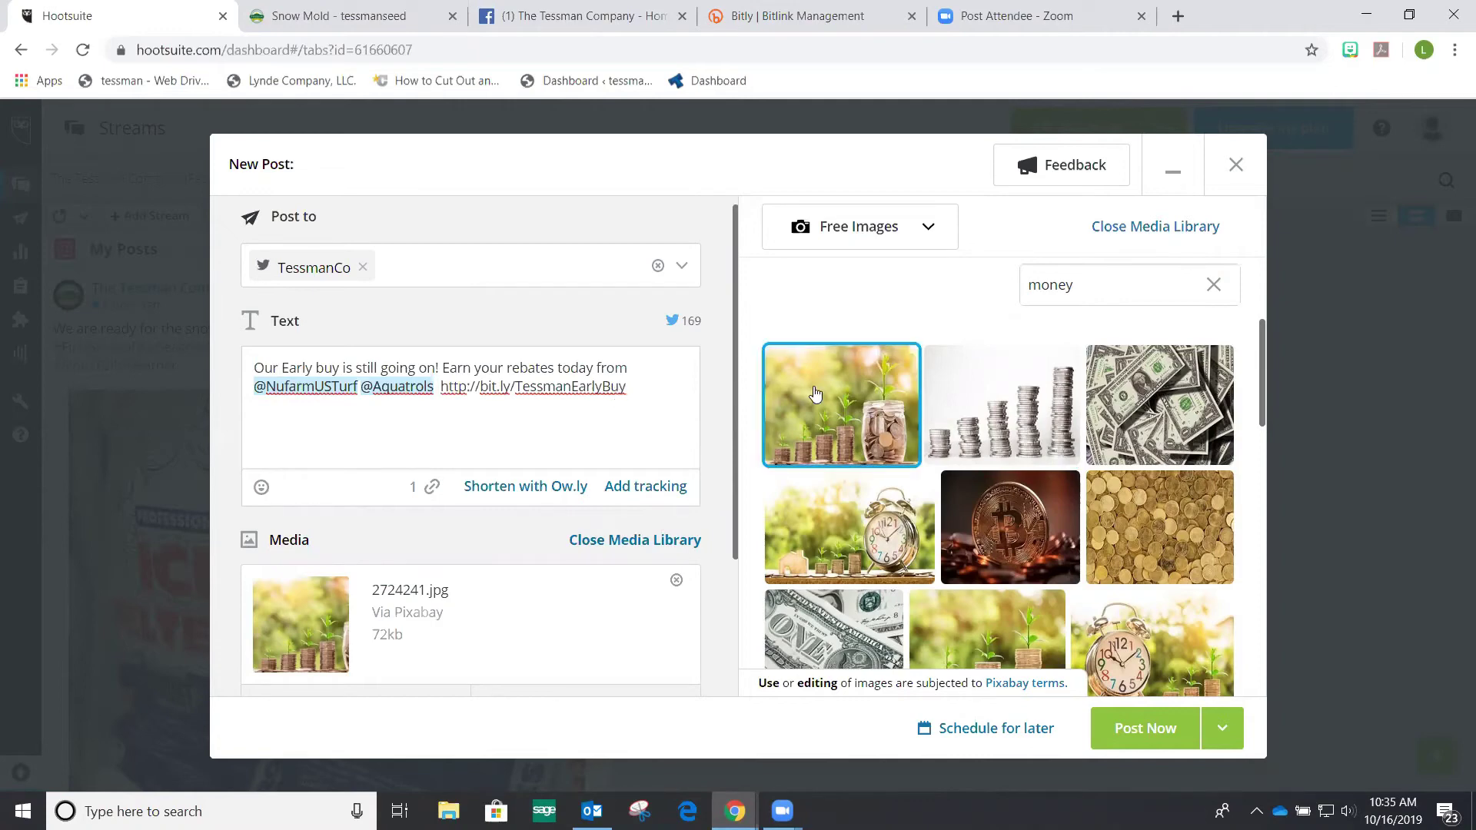
Step: Set the tweet's posting time to Fri, Oct 18 at 3:15 PM
{"action": "left_click", "coordinate": [965, 728]}
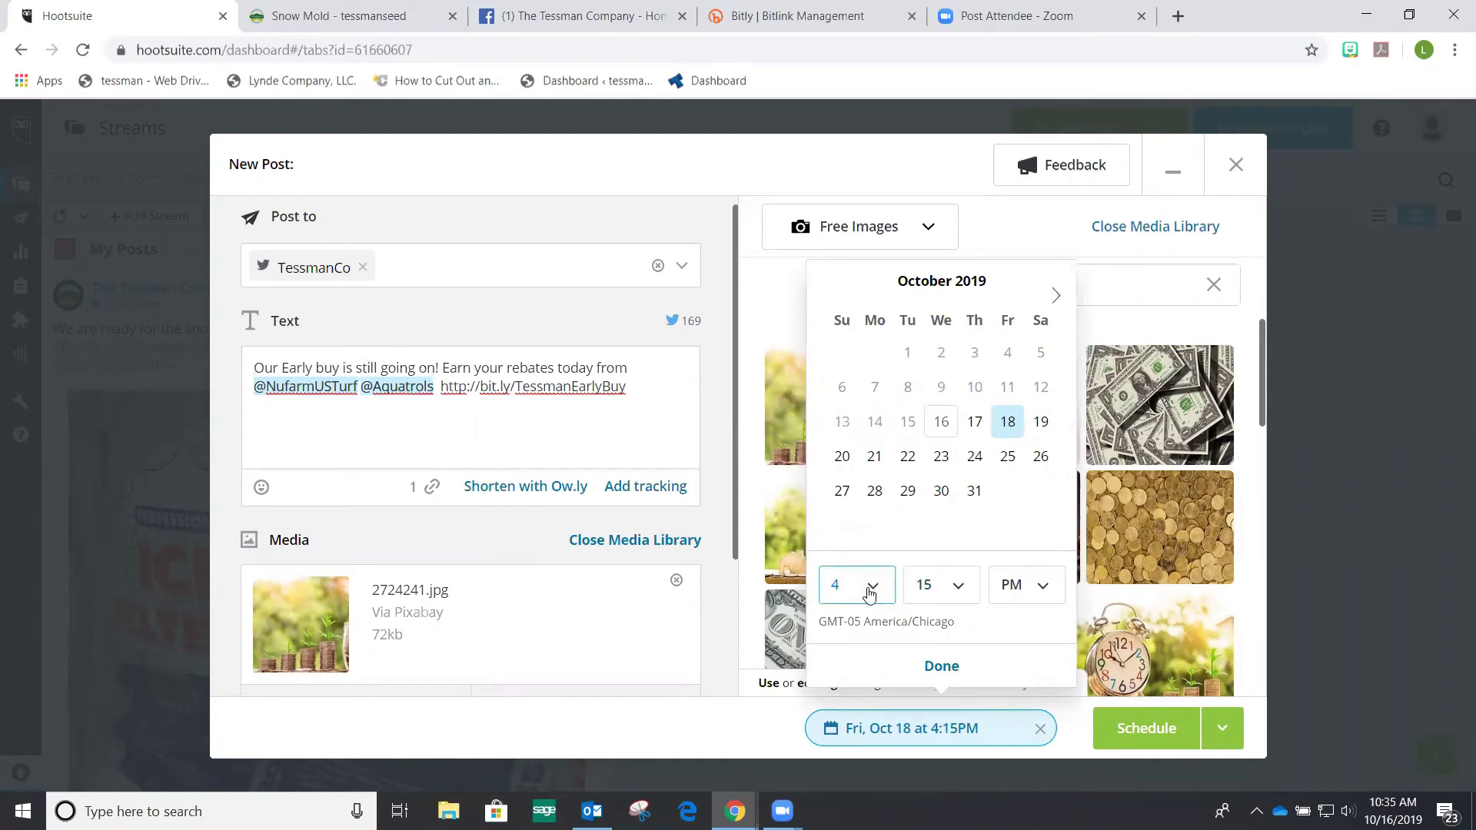
{"action": "left_click", "coordinate": [874, 587]}
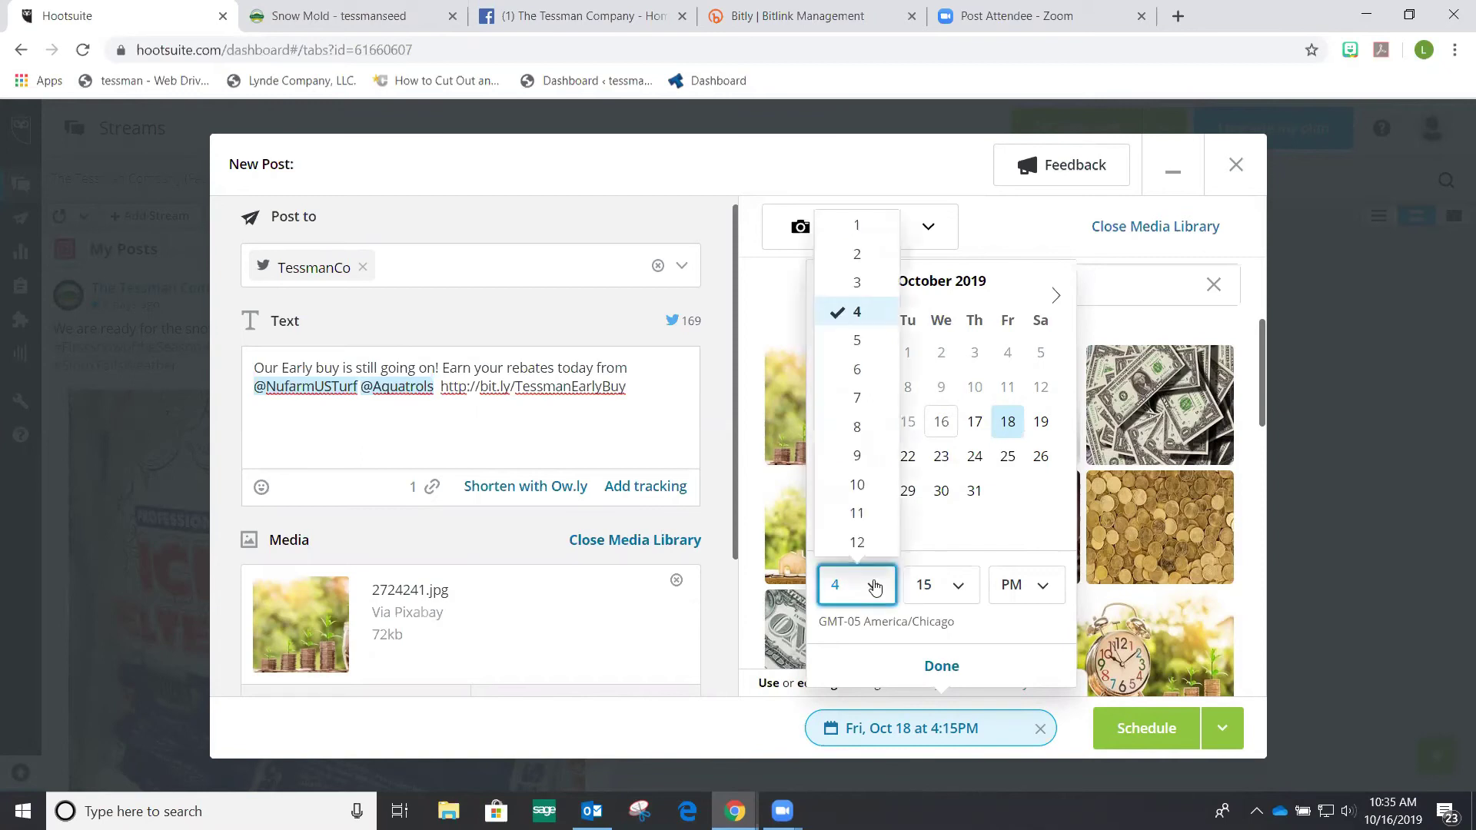
{"action": "left_click", "coordinate": [857, 283]}
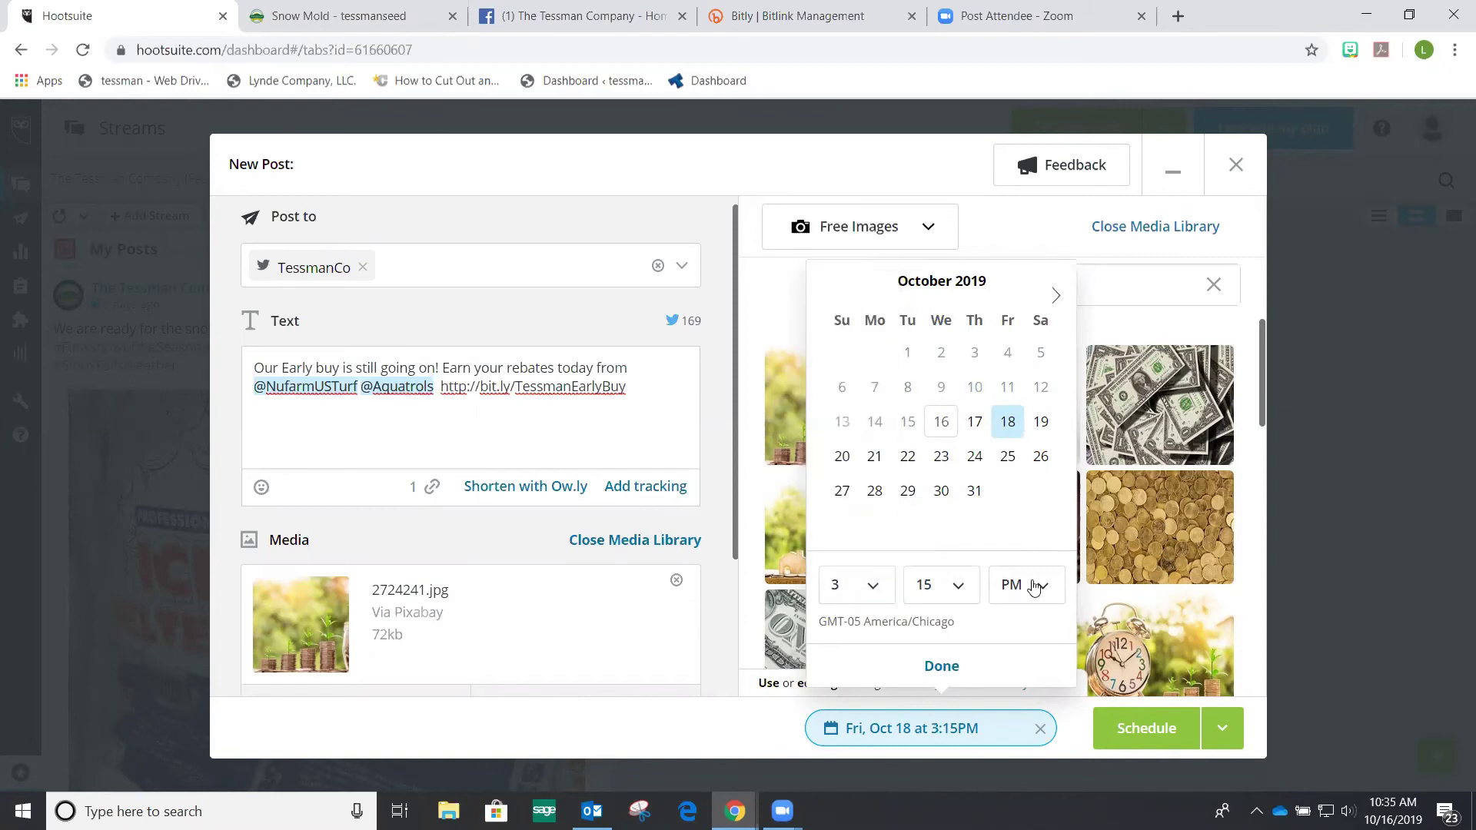
{"action": "left_click", "coordinate": [939, 666]}
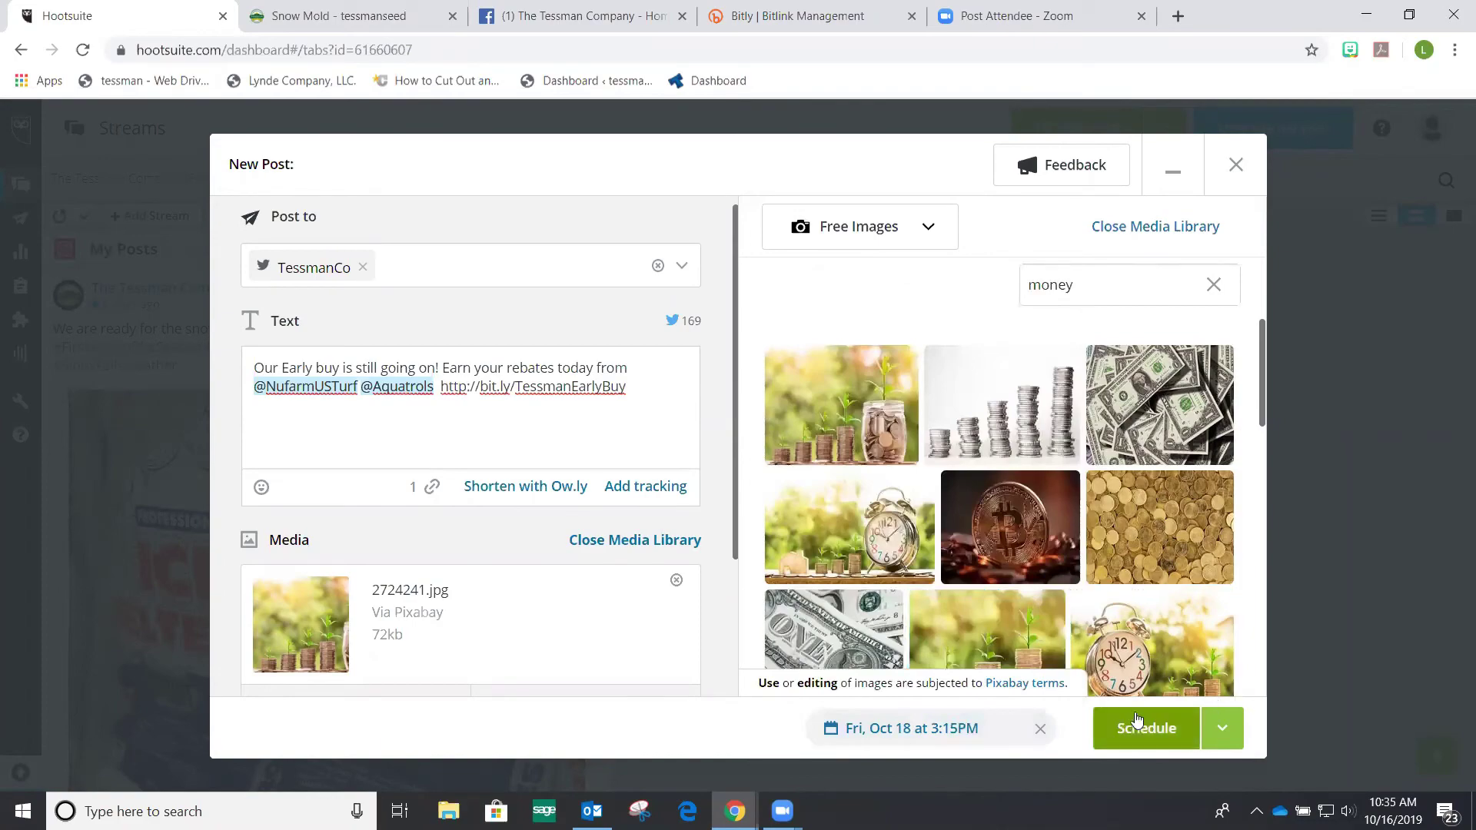